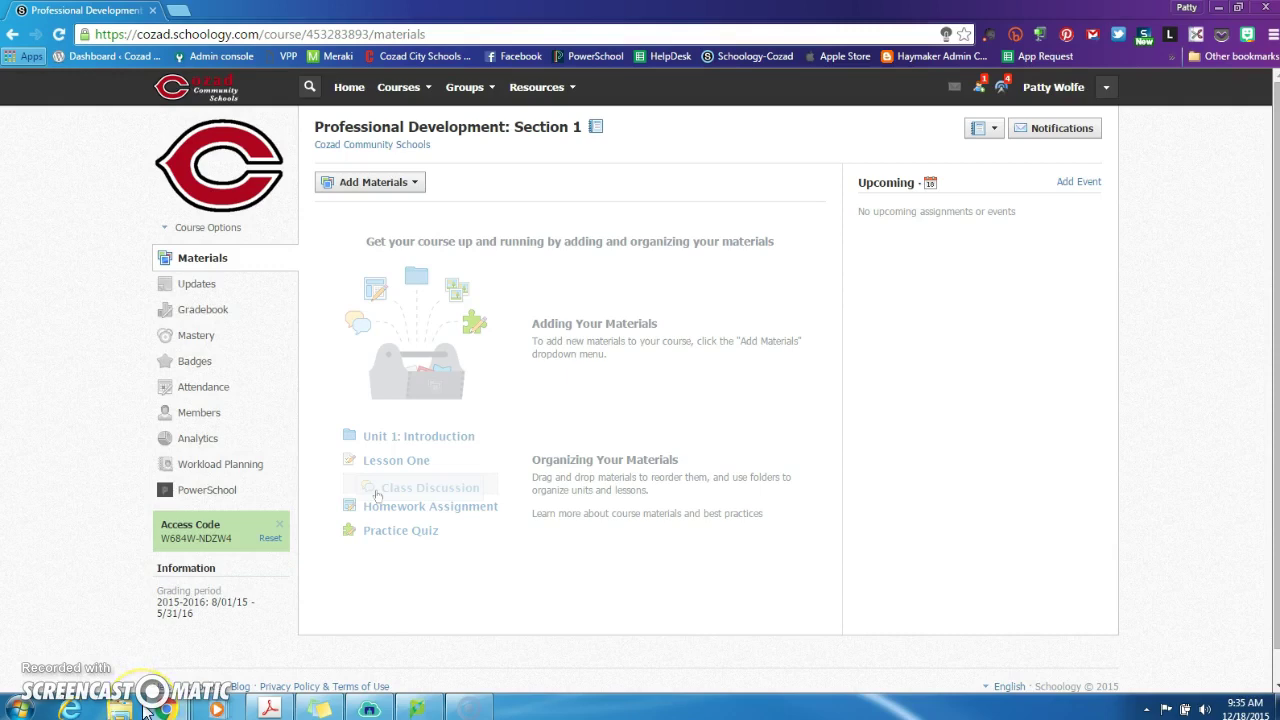
# Step: Begin joining a course with an access code, then abandon the join form
pyautogui.click(414, 92)
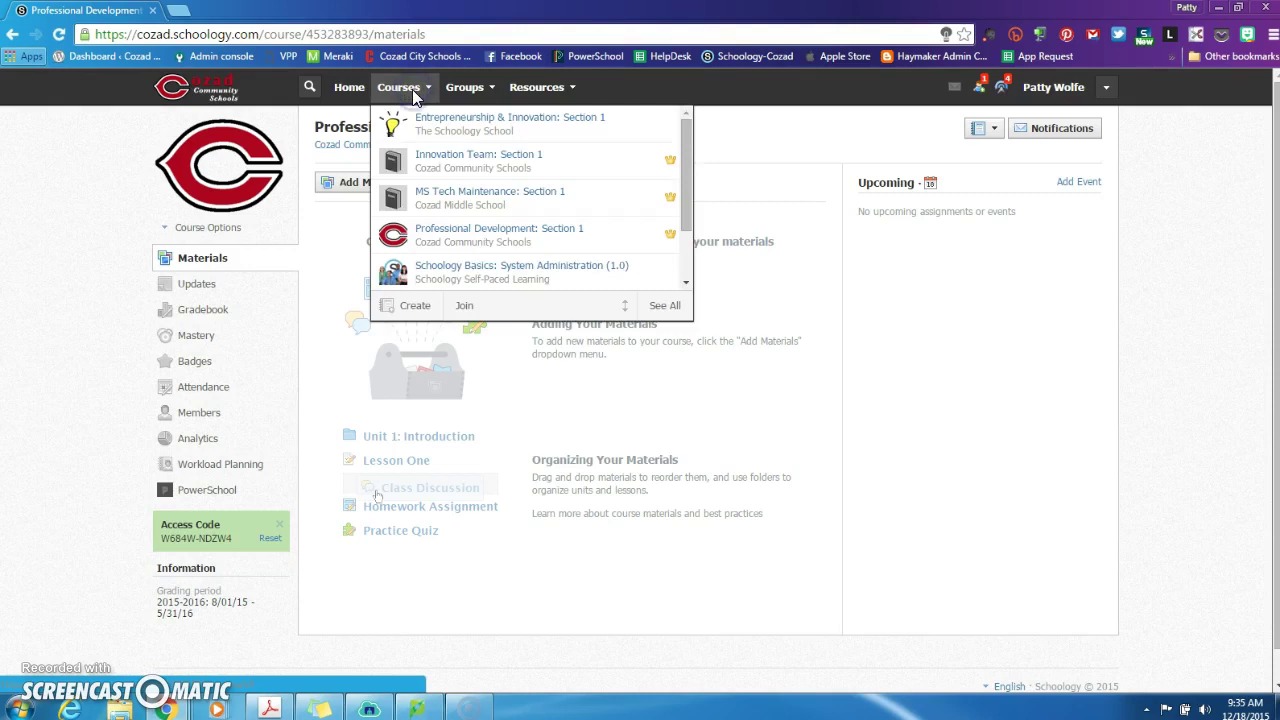
pyautogui.click(468, 318)
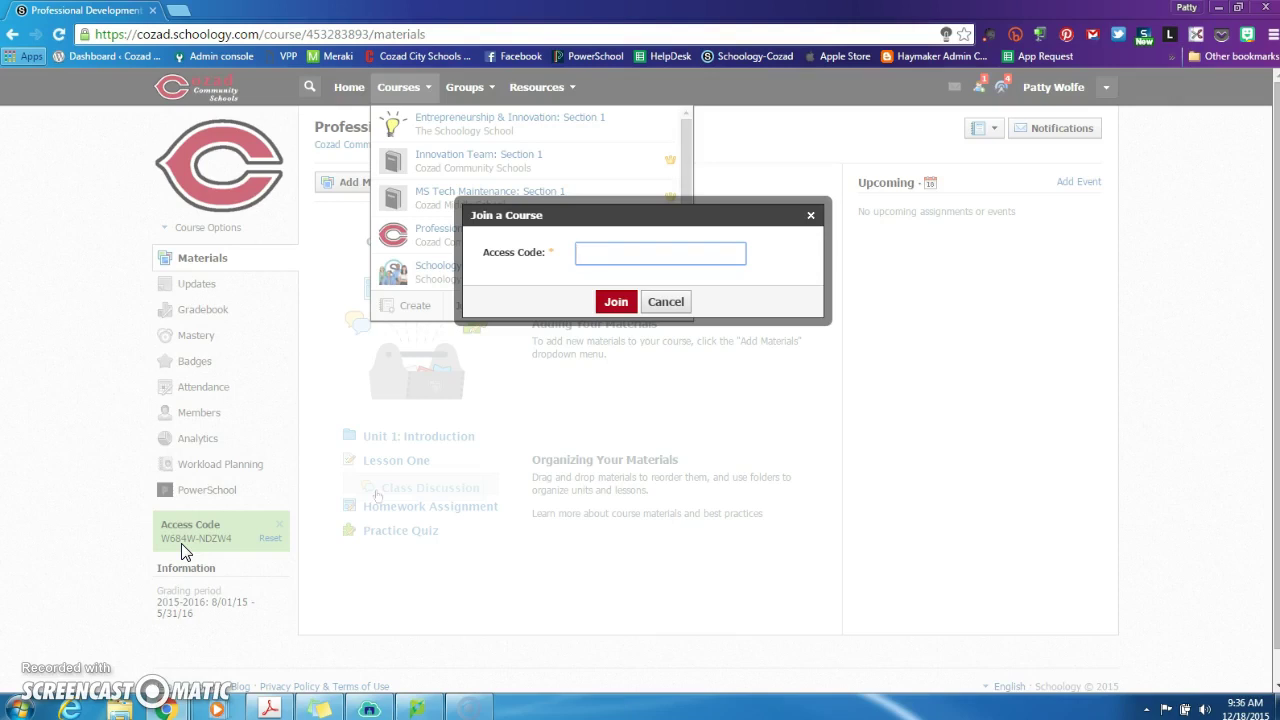
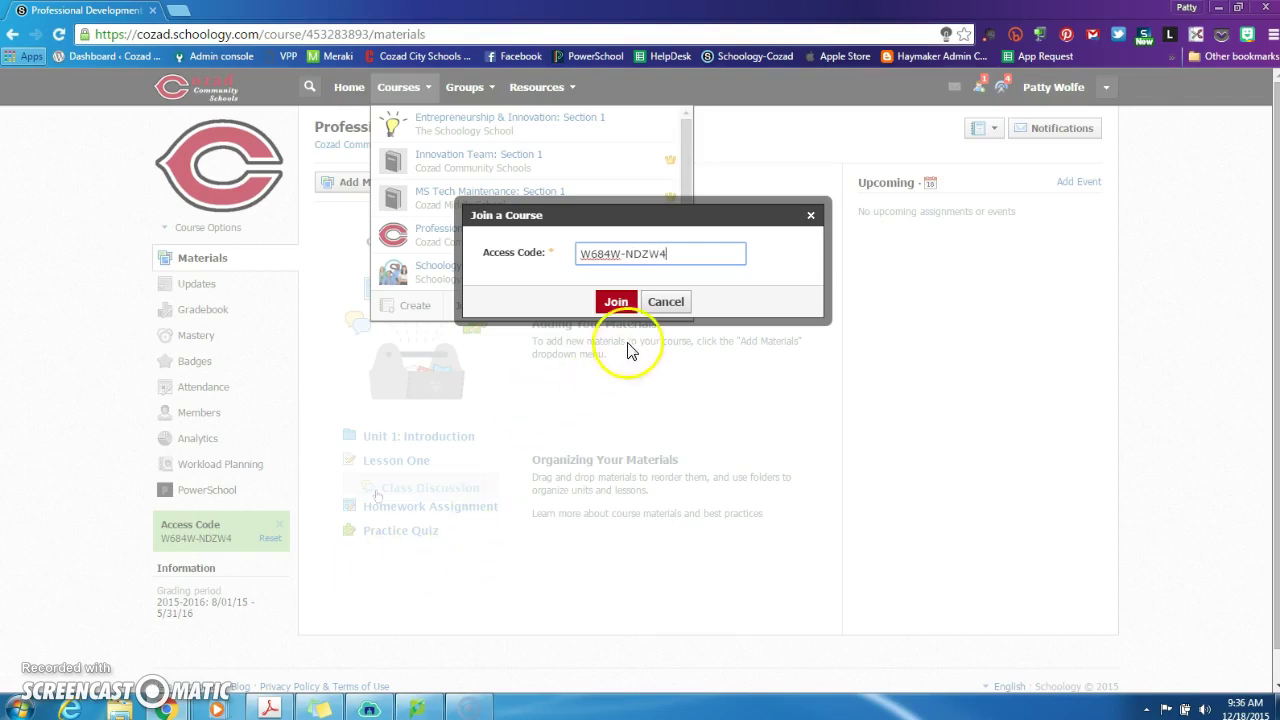
pyautogui.click(688, 303)
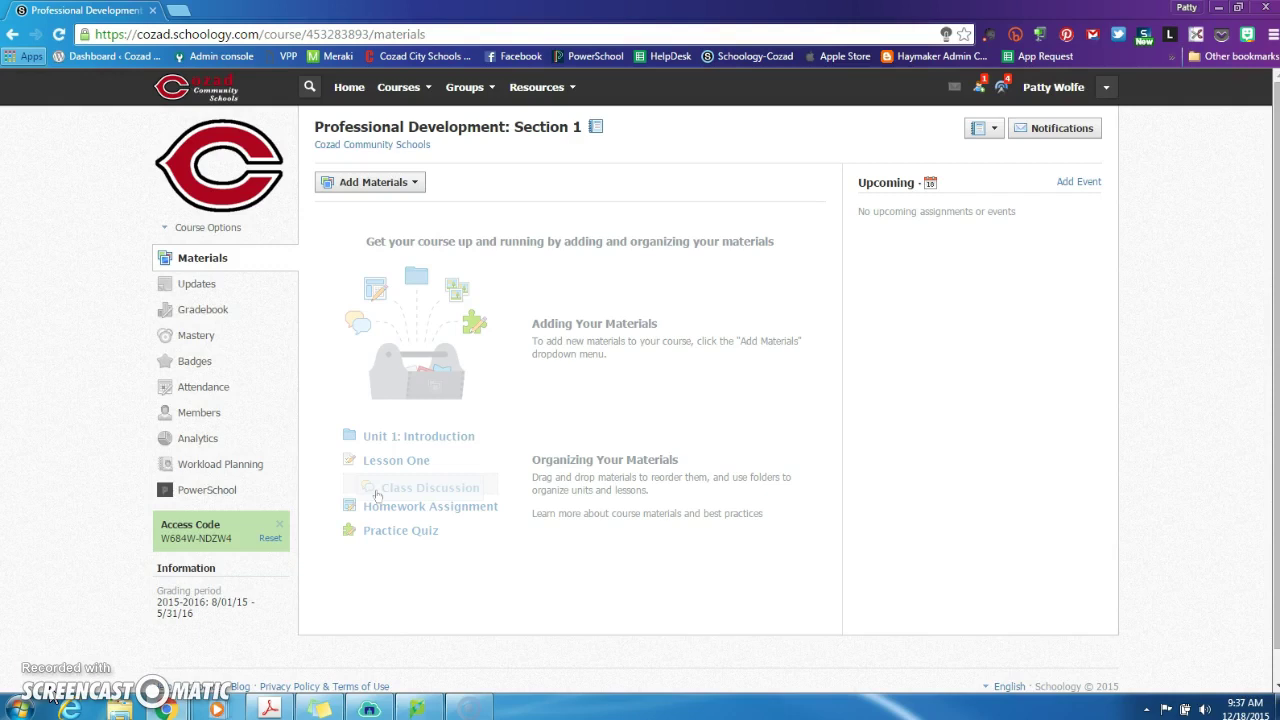
# Step: Open the Professional Development: Section 1 course and start adding a folder from Add Materials
pyautogui.click(423, 89)
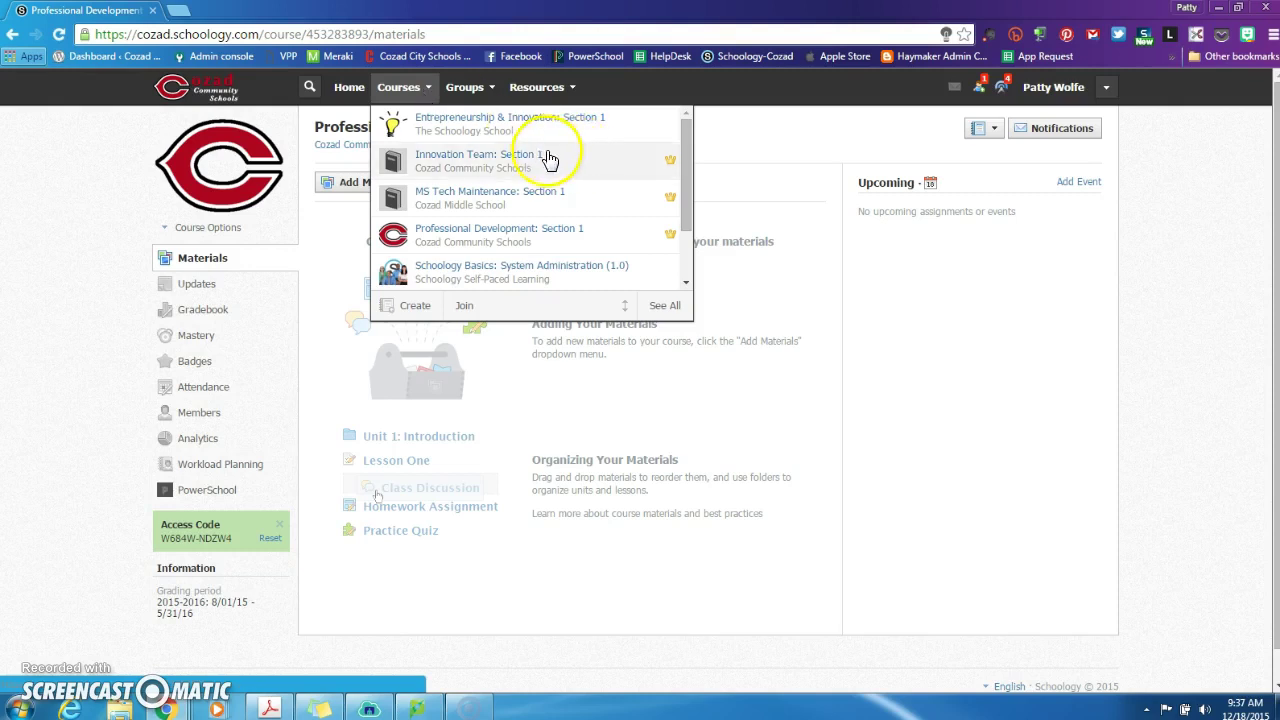
pyautogui.click(497, 250)
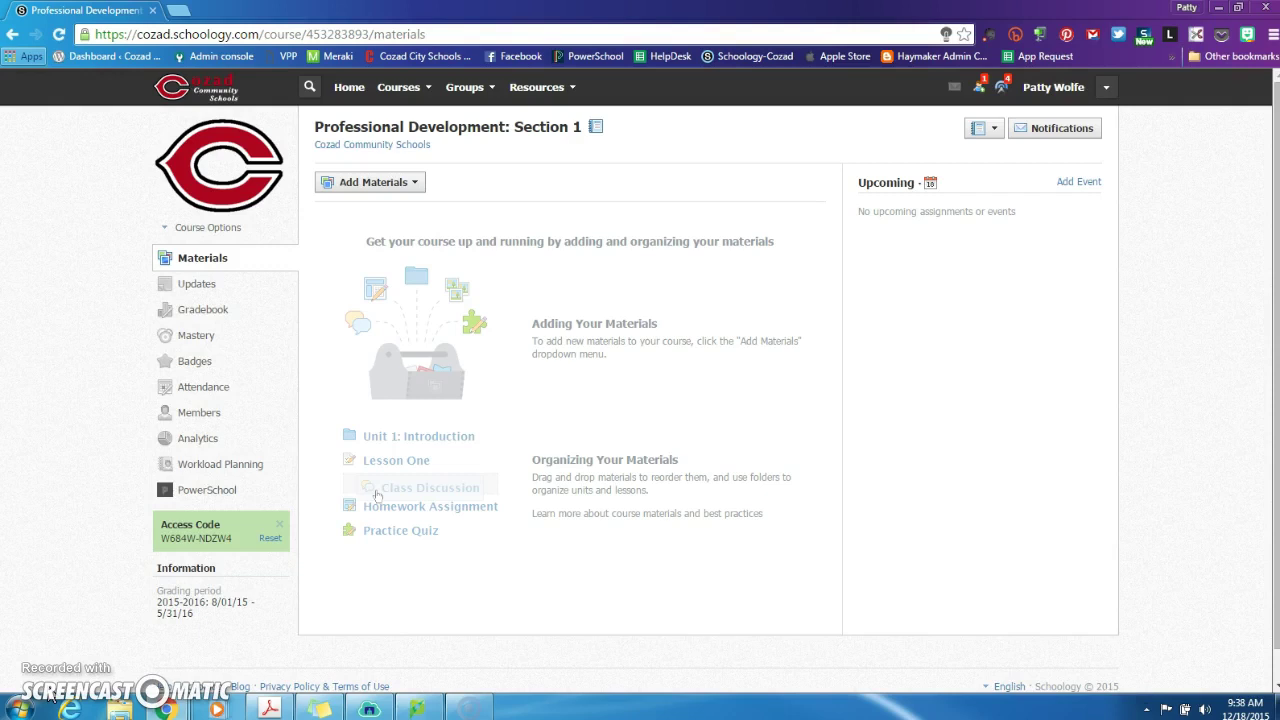
pyautogui.click(380, 191)
pyautogui.click(416, 184)
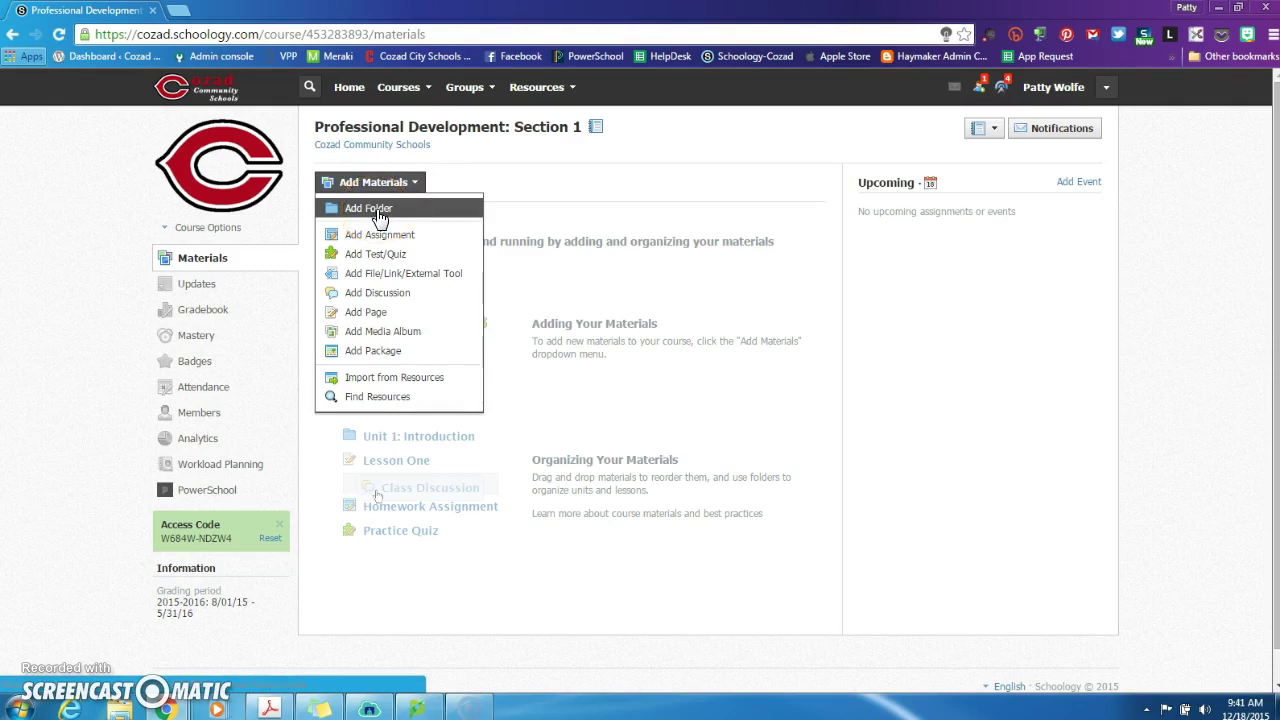
pyautogui.click(377, 211)
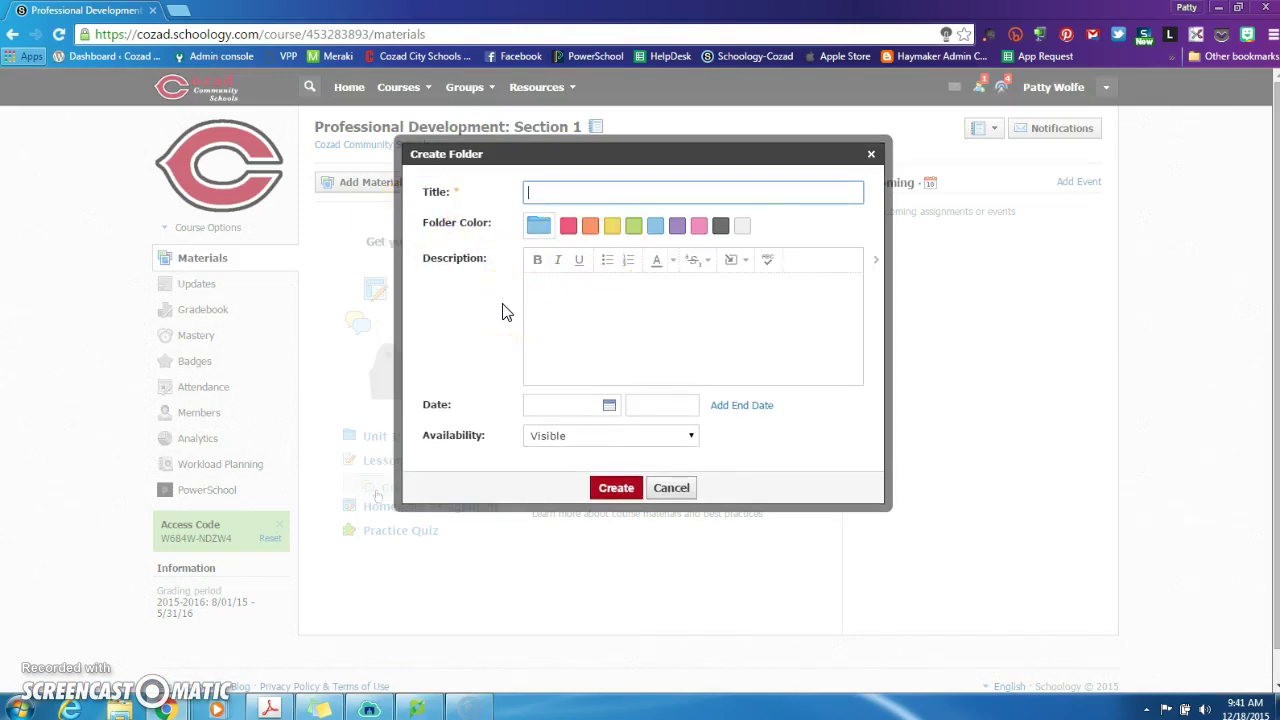
# Step: Expand the Create Folder Availability dropdown listing Visible, Hidden and date-based options
pyautogui.click(505, 312)
pyautogui.click(540, 190)
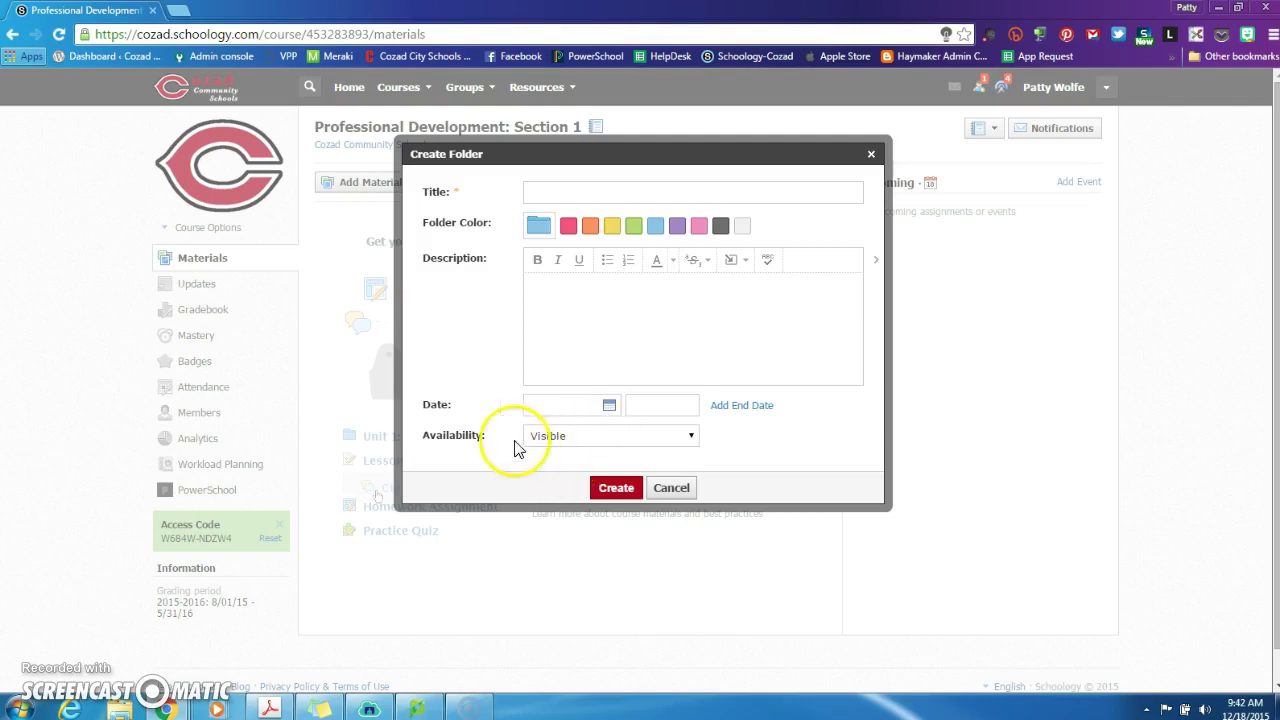
pyautogui.click(690, 437)
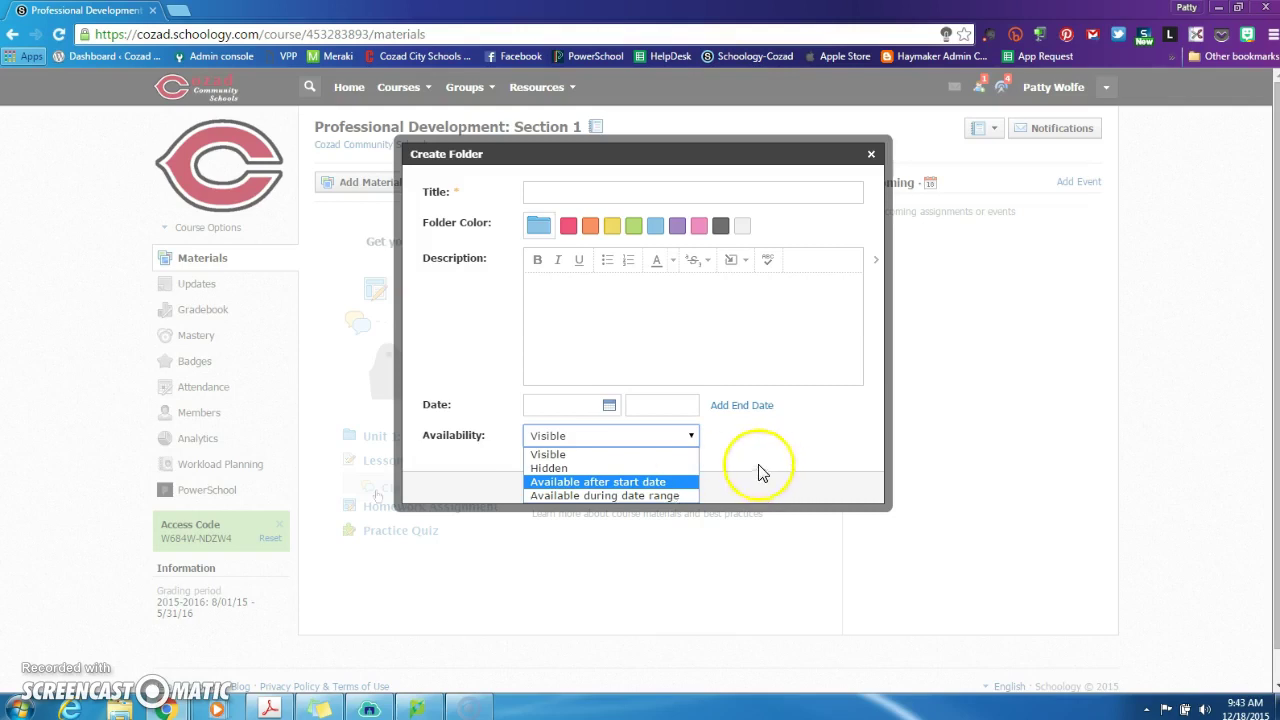
# Step: Keep availability Visible and enter the folder title 'Schoology'
pyautogui.click(848, 457)
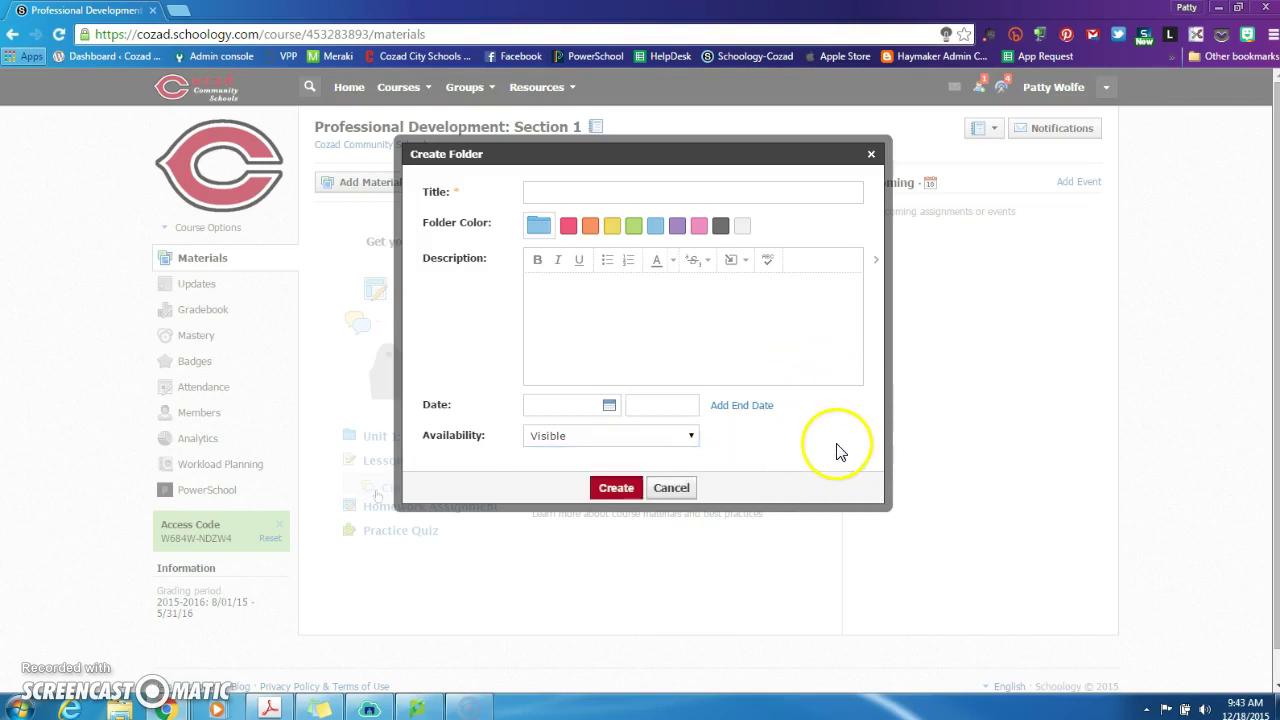
pyautogui.click(574, 191)
pyautogui.write('Schoolo')
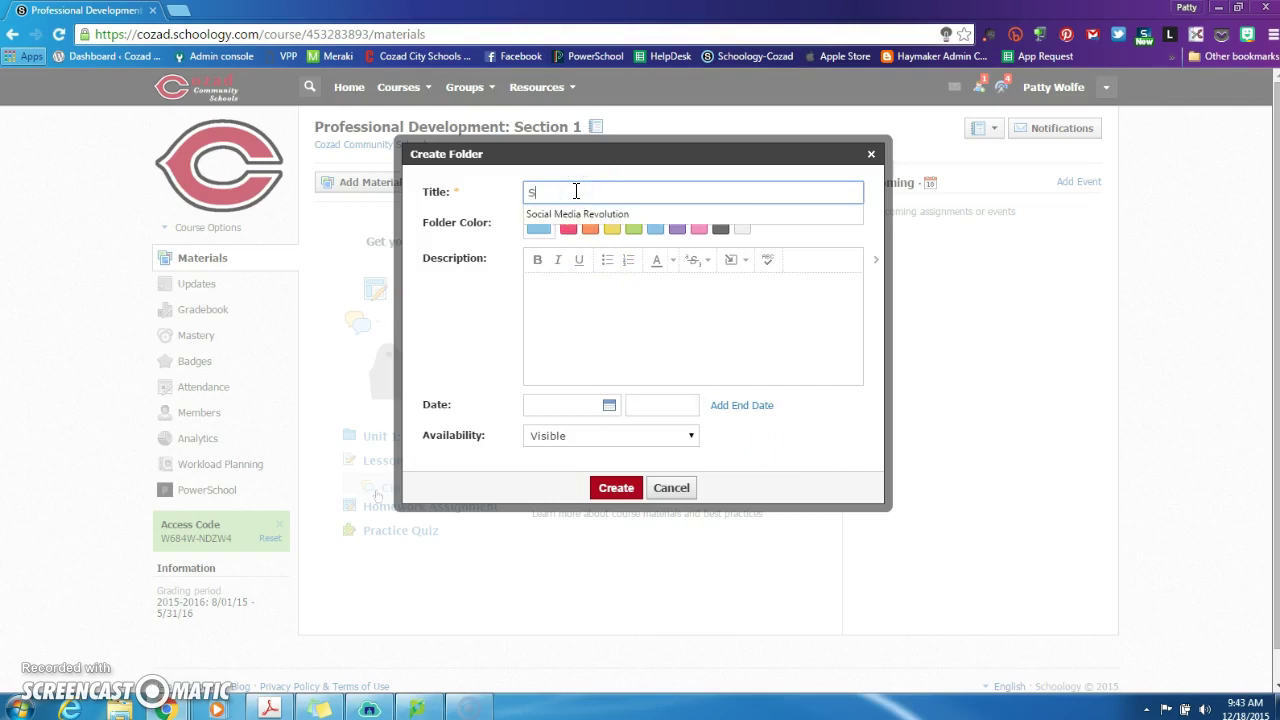
pyautogui.write('gy')
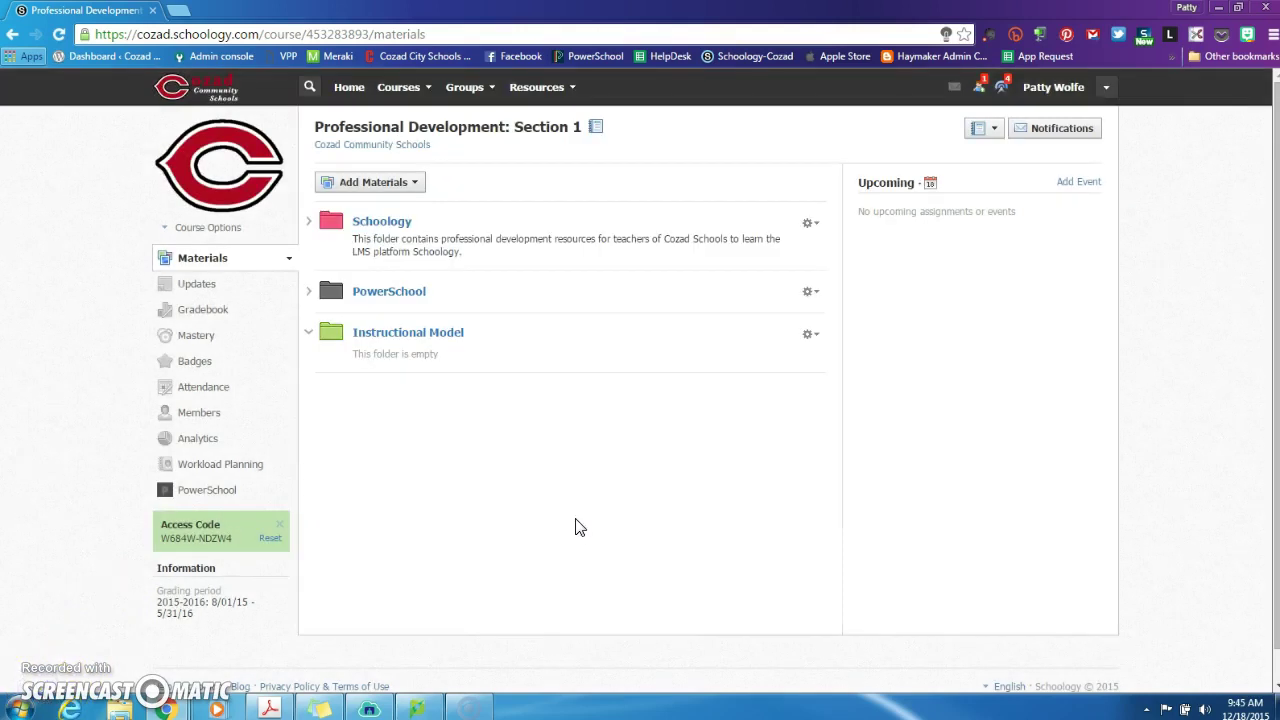
# Step: Drag the PowerSchool folder above Schoology, ordering PowerSchool, Schoology, Instructional Model
pyautogui.click(571, 526)
pyautogui.click(507, 301)
pyautogui.moveTo(507, 301); pyautogui.dragTo(505, 228)
pyautogui.moveTo(509, 343); pyautogui.dragTo(497, 289)
pyautogui.moveTo(521, 341); pyautogui.dragTo(517, 274)
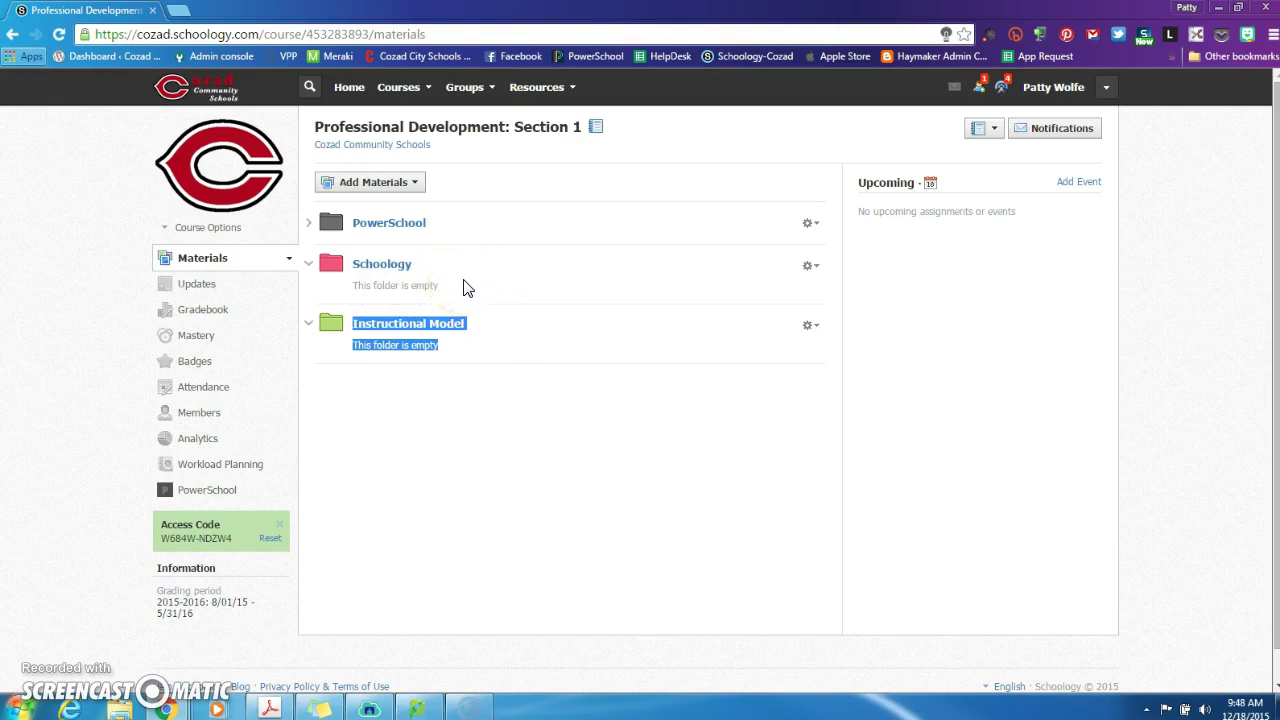
pyautogui.click(519, 547)
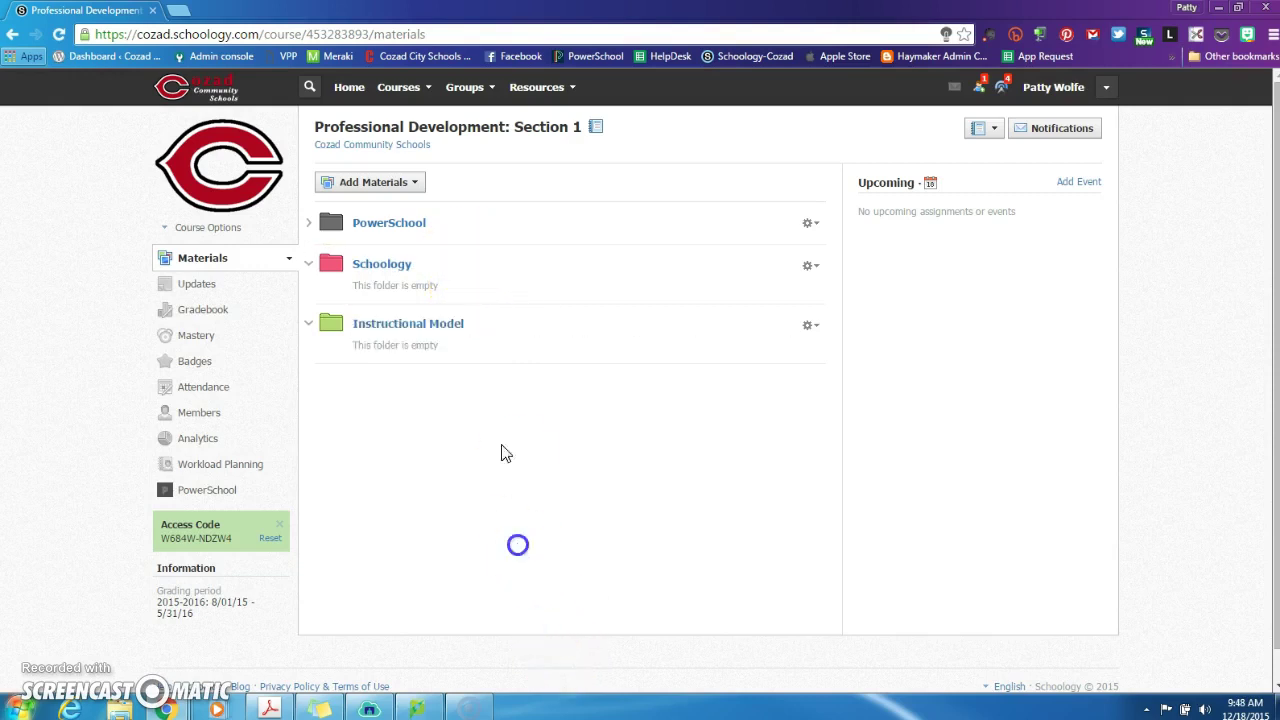
pyautogui.moveTo(488, 248)
# Step: Create a light blue 'PowerTeacher Gradebook' folder placed second, below PowerSchool
pyautogui.click(394, 371)
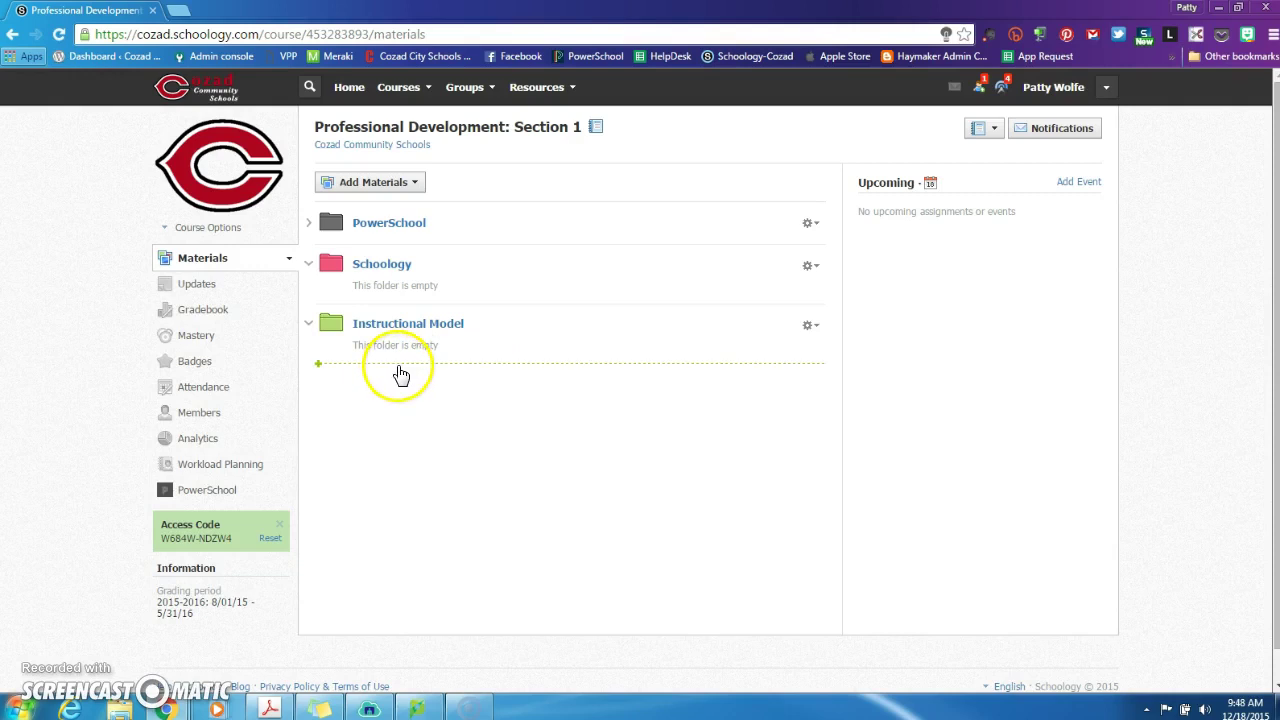
pyautogui.click(451, 369)
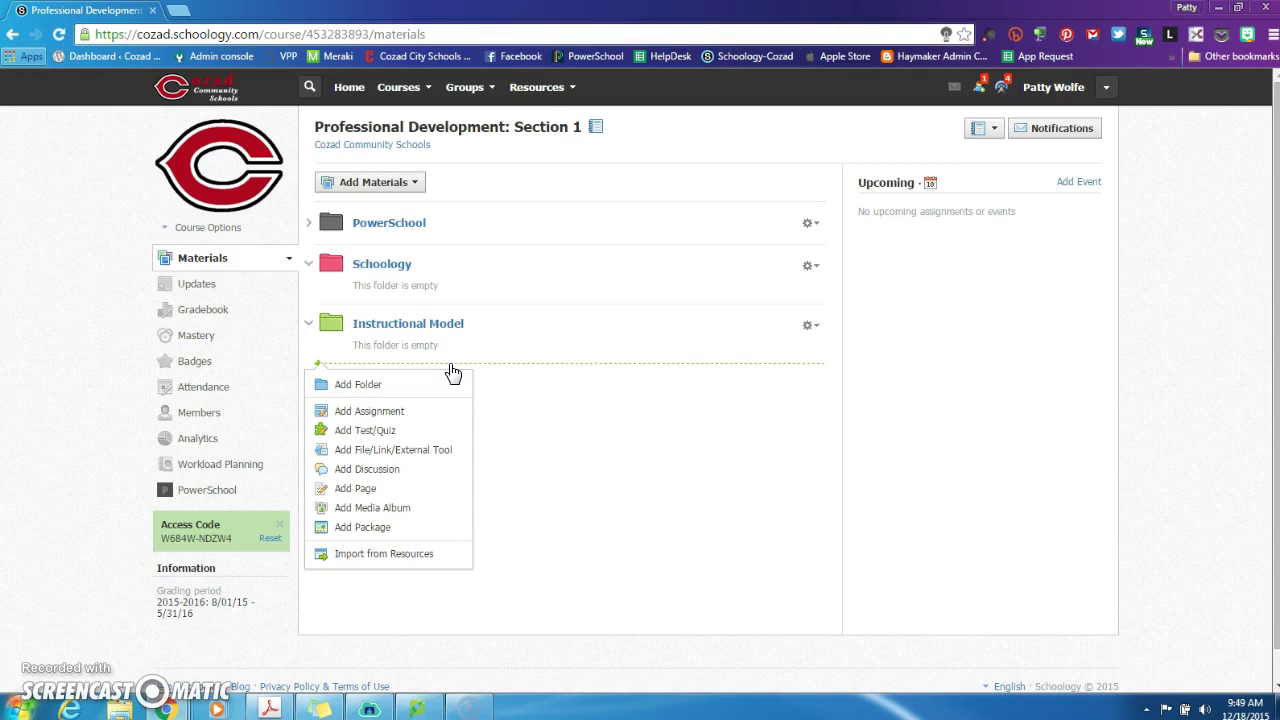
pyautogui.click(75, 670)
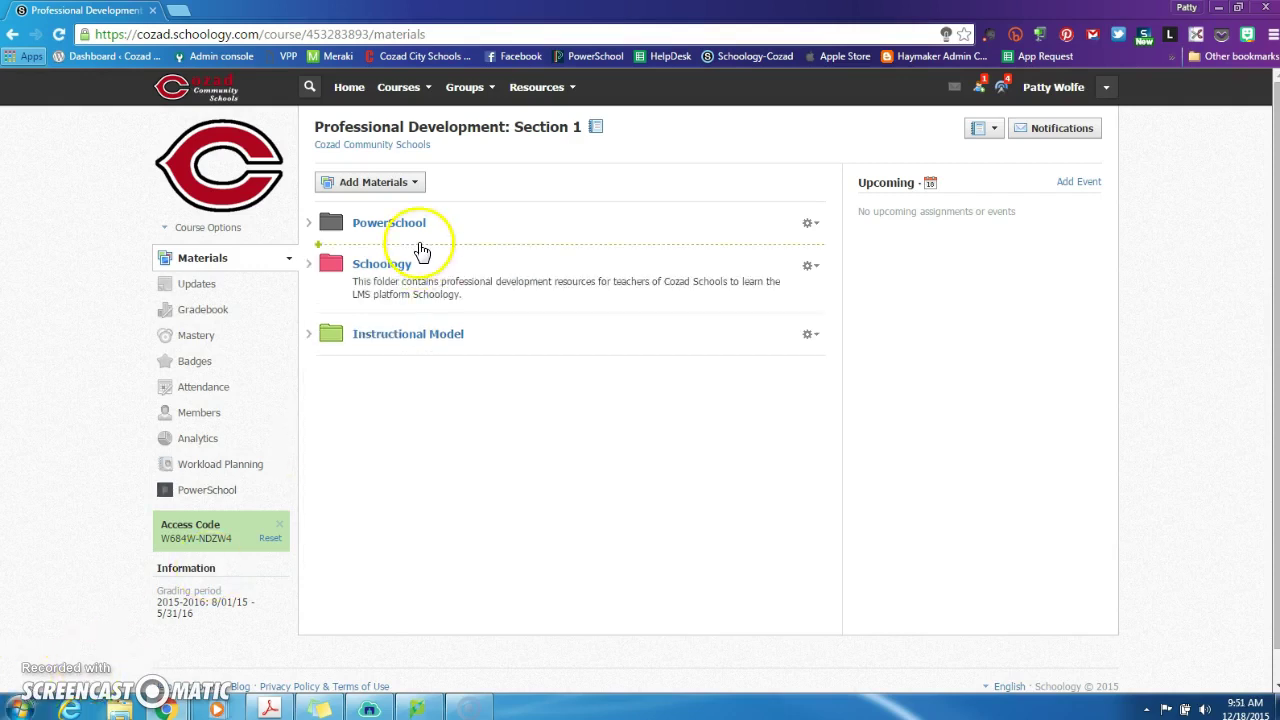
pyautogui.click(418, 244)
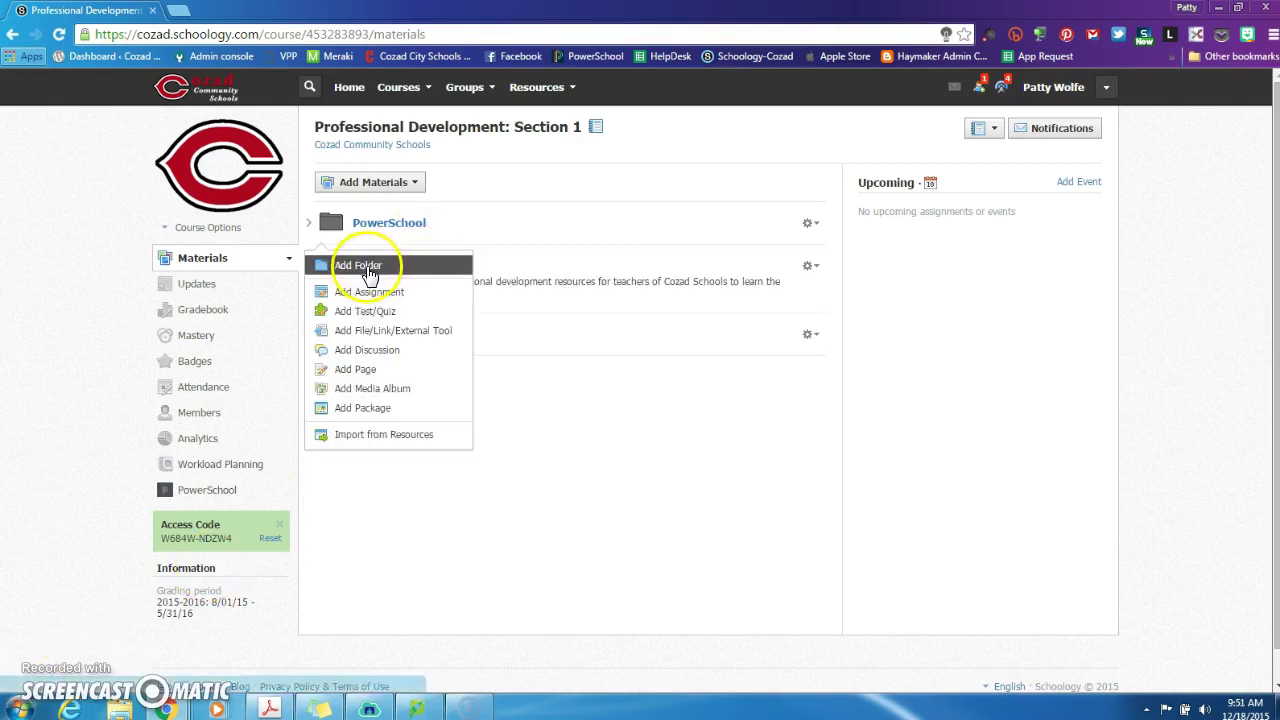
pyautogui.click(370, 270)
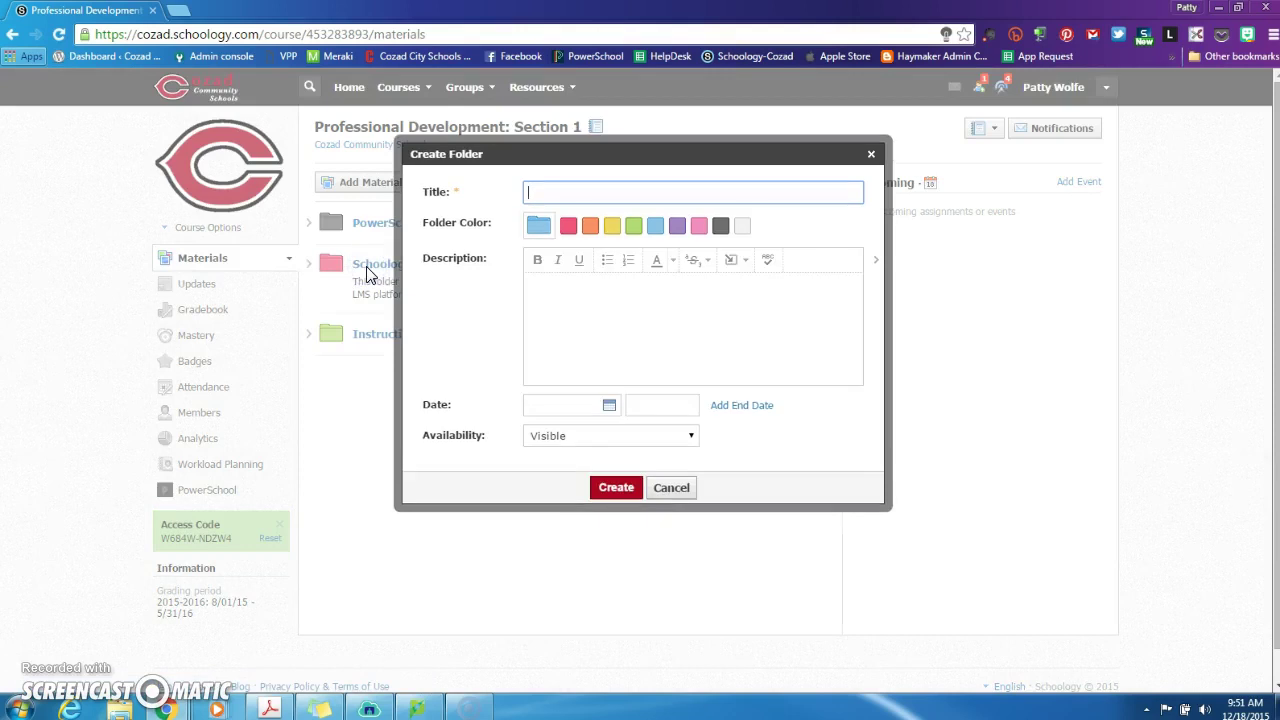
pyautogui.write('PowerTeacher')
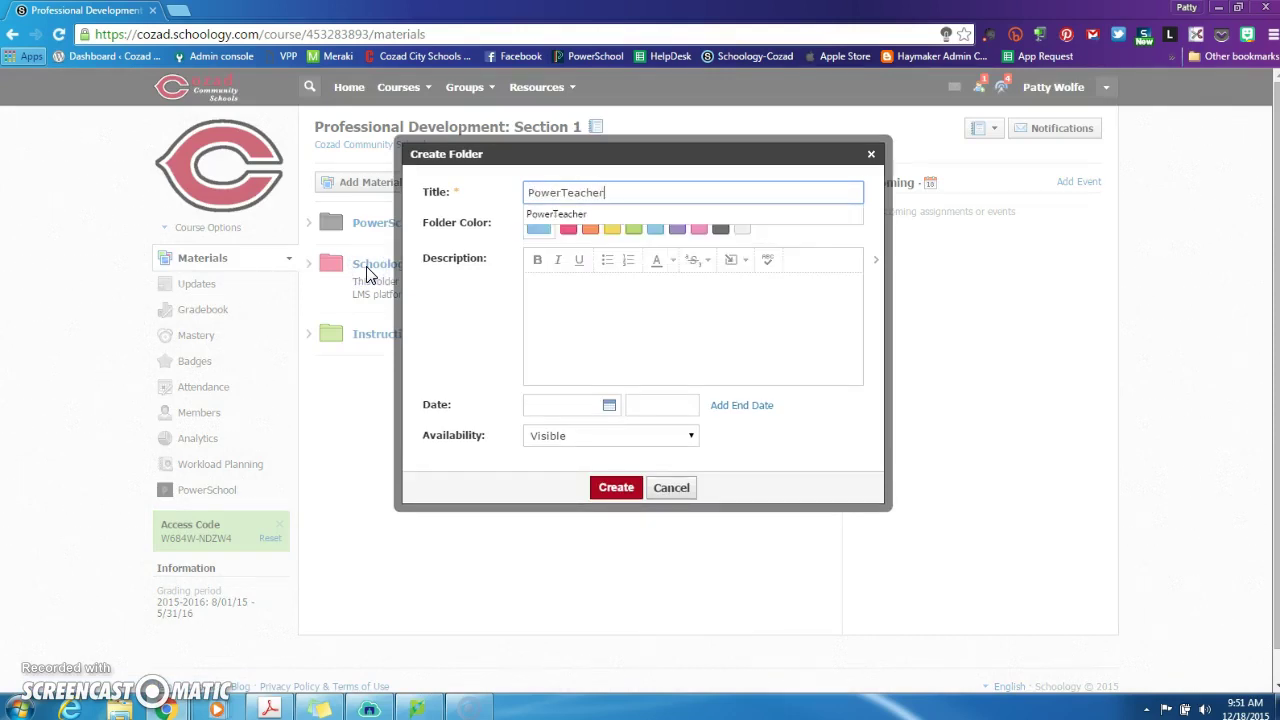
pyautogui.write(' Gradebook')
pyautogui.click(616, 488)
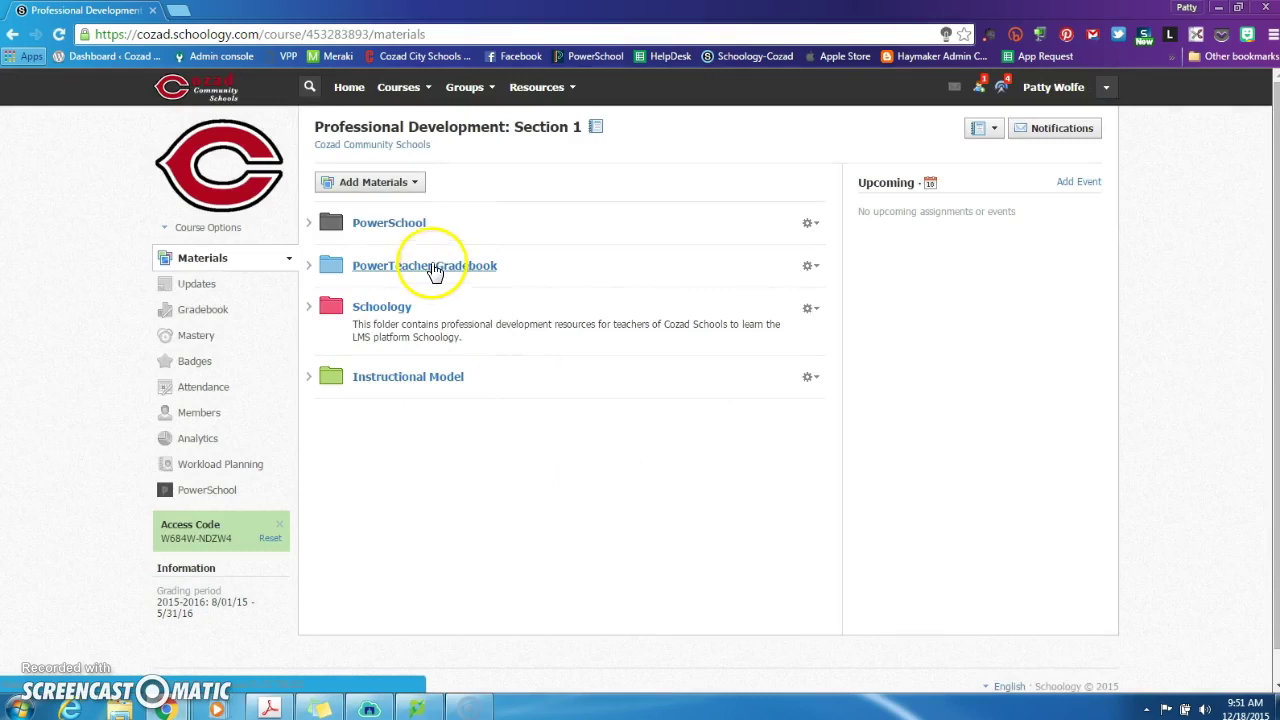
pyautogui.click(410, 238)
# Step: Drag PowerTeacher Gradebook into the PowerSchool folder
pyautogui.click(500, 312)
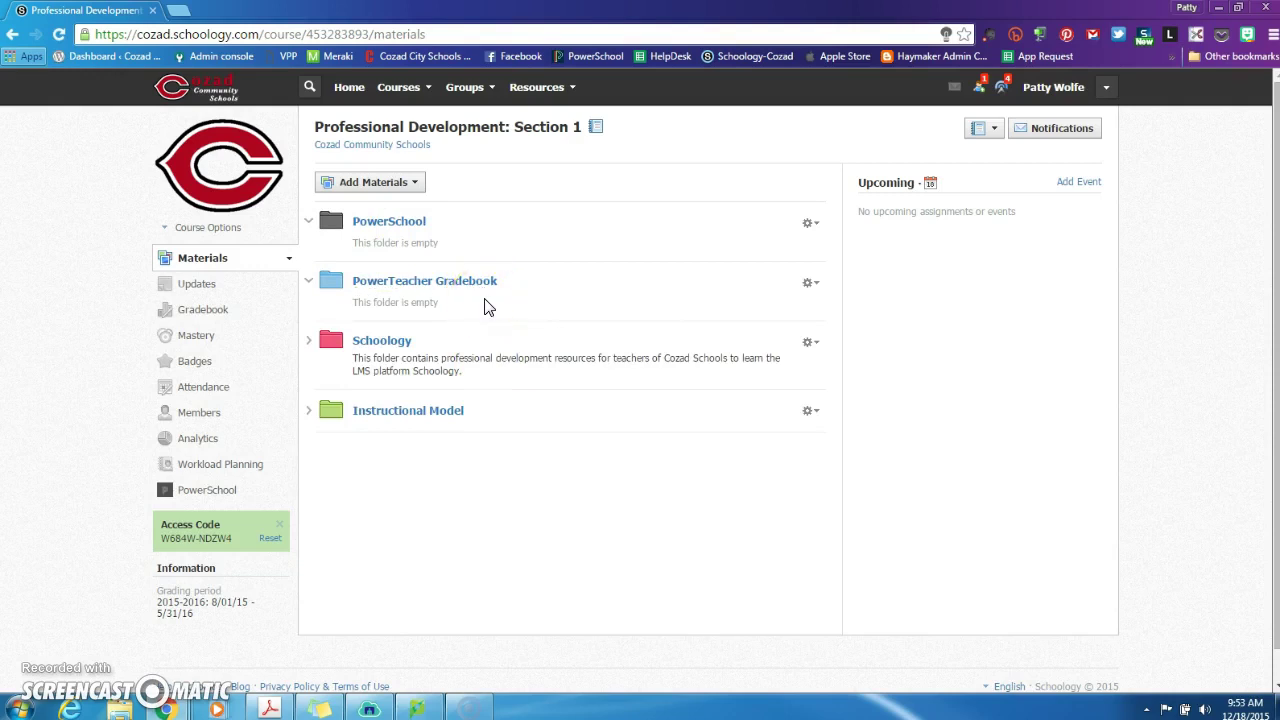
pyautogui.click(331, 282)
pyautogui.click(333, 287)
pyautogui.moveTo(335, 287); pyautogui.dragTo(368, 240)
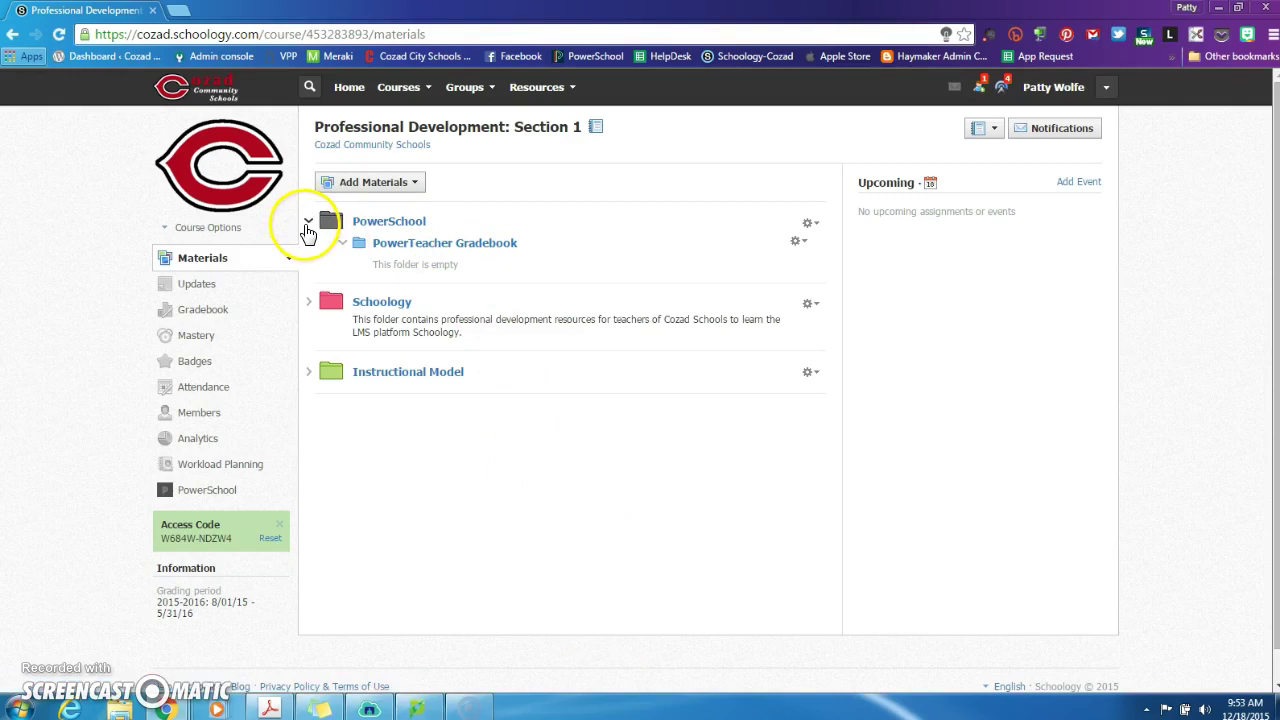
# Step: Check PowerSchool's contents, then drag PowerTeacher Gradebook back to the top level
pyautogui.click(308, 226)
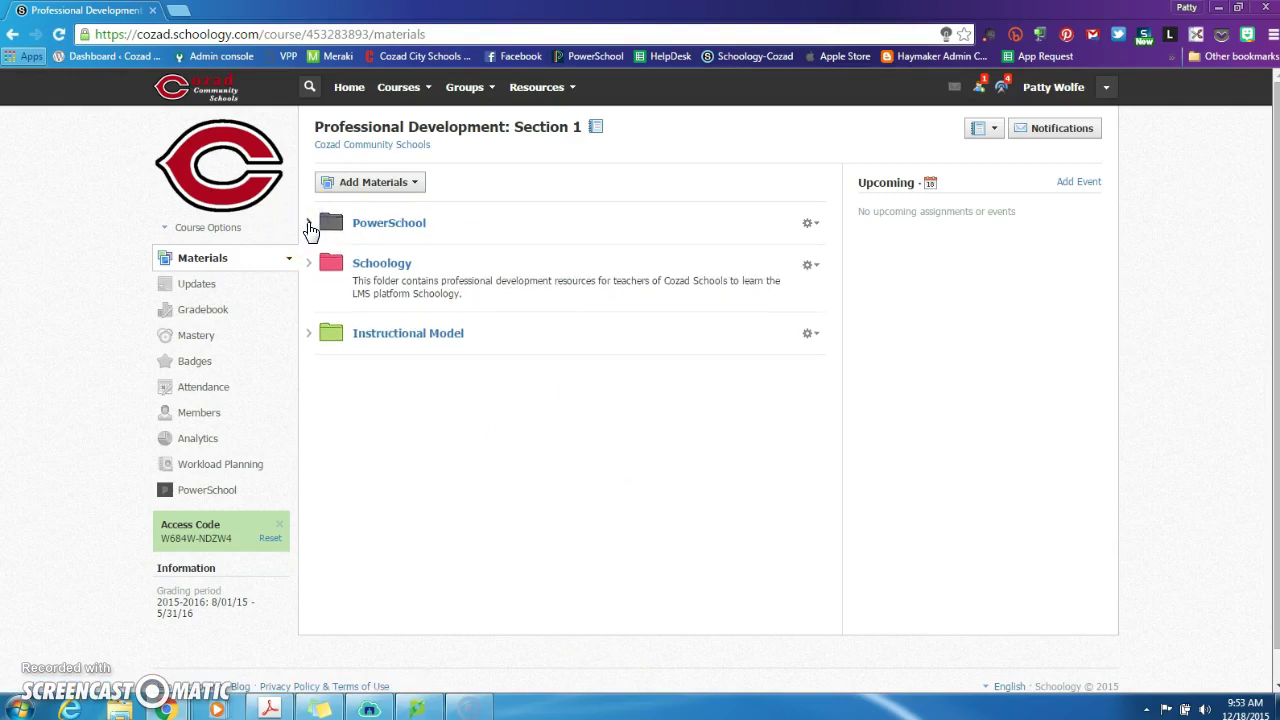
pyautogui.click(309, 228)
pyautogui.click(312, 228)
pyautogui.click(313, 226)
pyautogui.click(362, 246)
pyautogui.moveTo(362, 248); pyautogui.dragTo(320, 262)
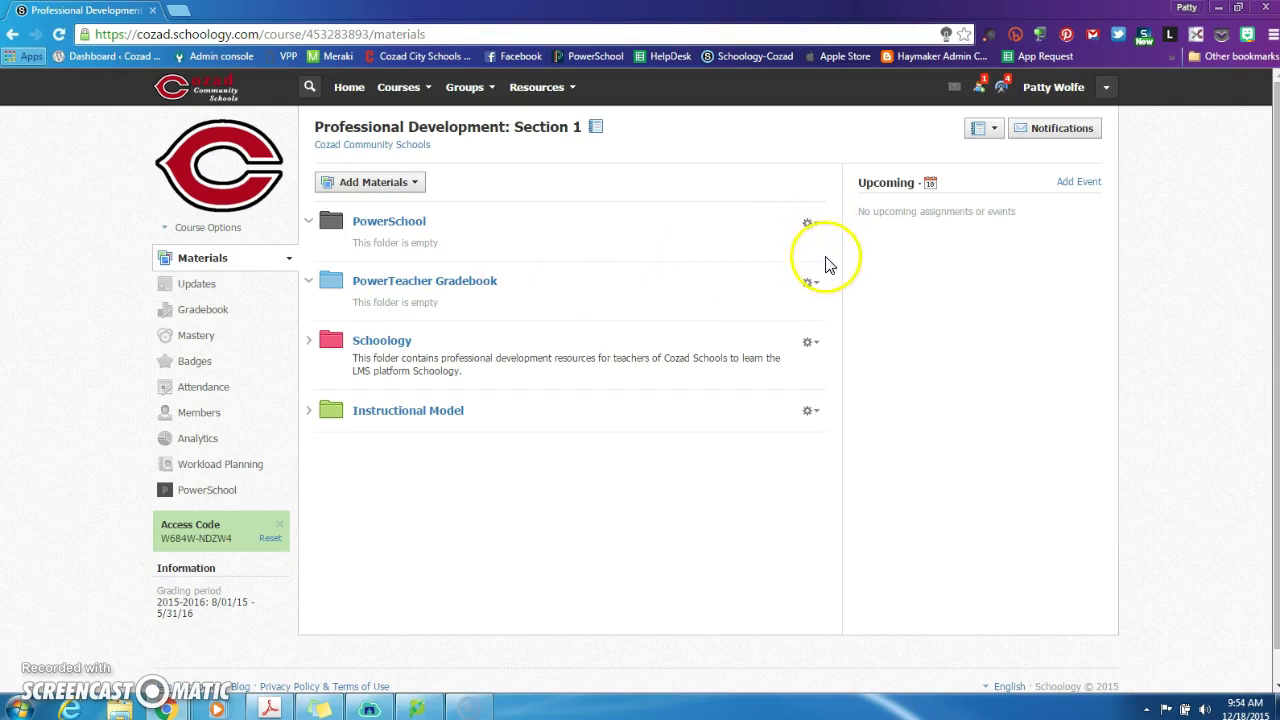
# Step: Use the gear menu's Move option to place PowerTeacher Gradebook inside PowerSchool
pyautogui.click(810, 284)
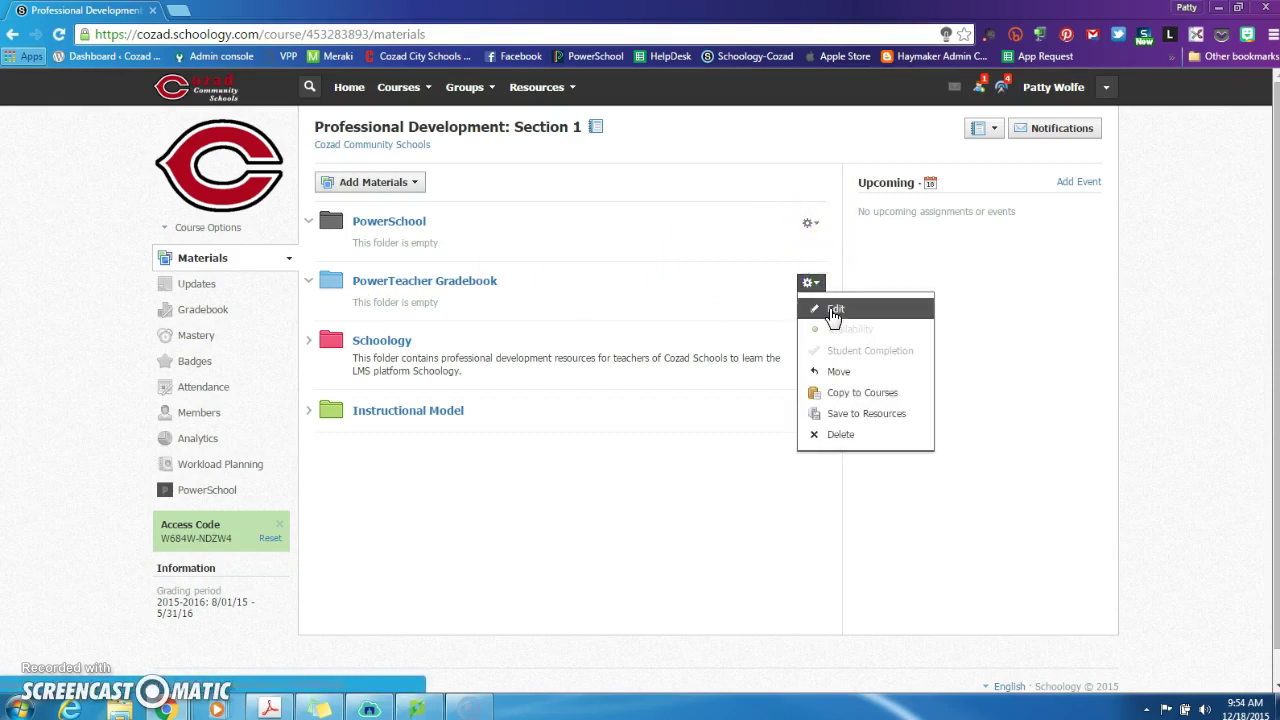
pyautogui.click(836, 375)
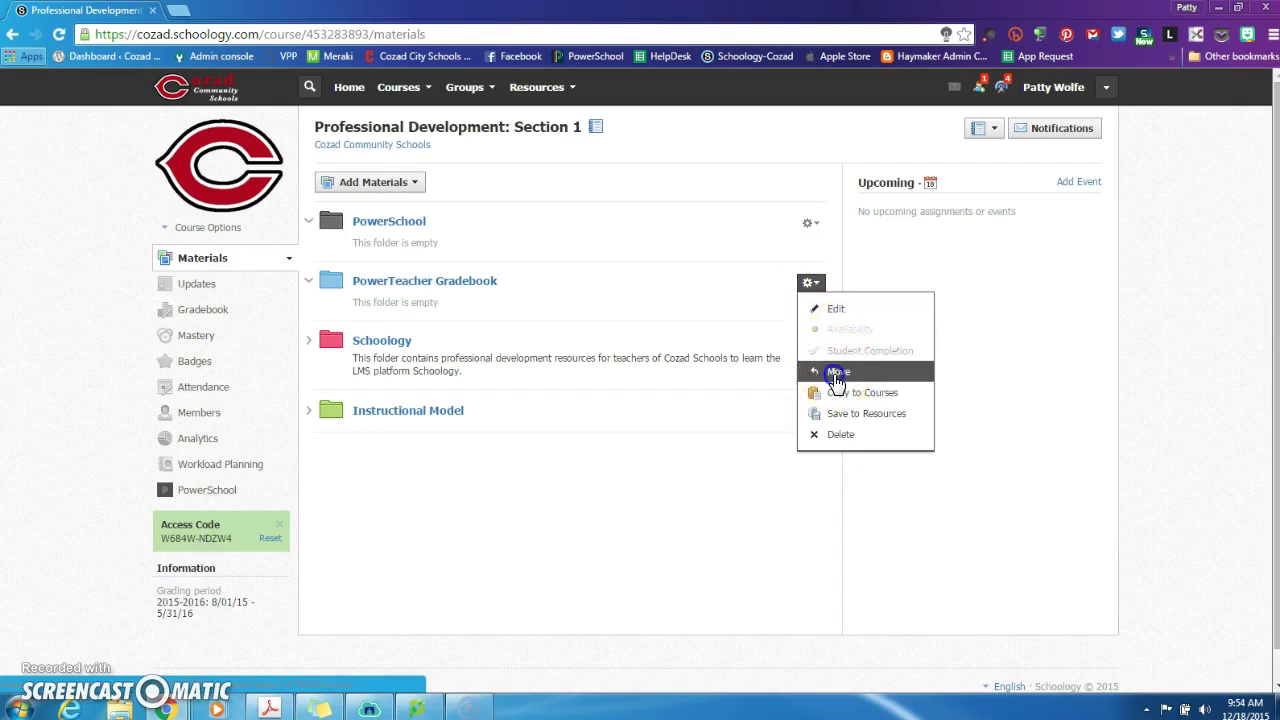
pyautogui.click(701, 252)
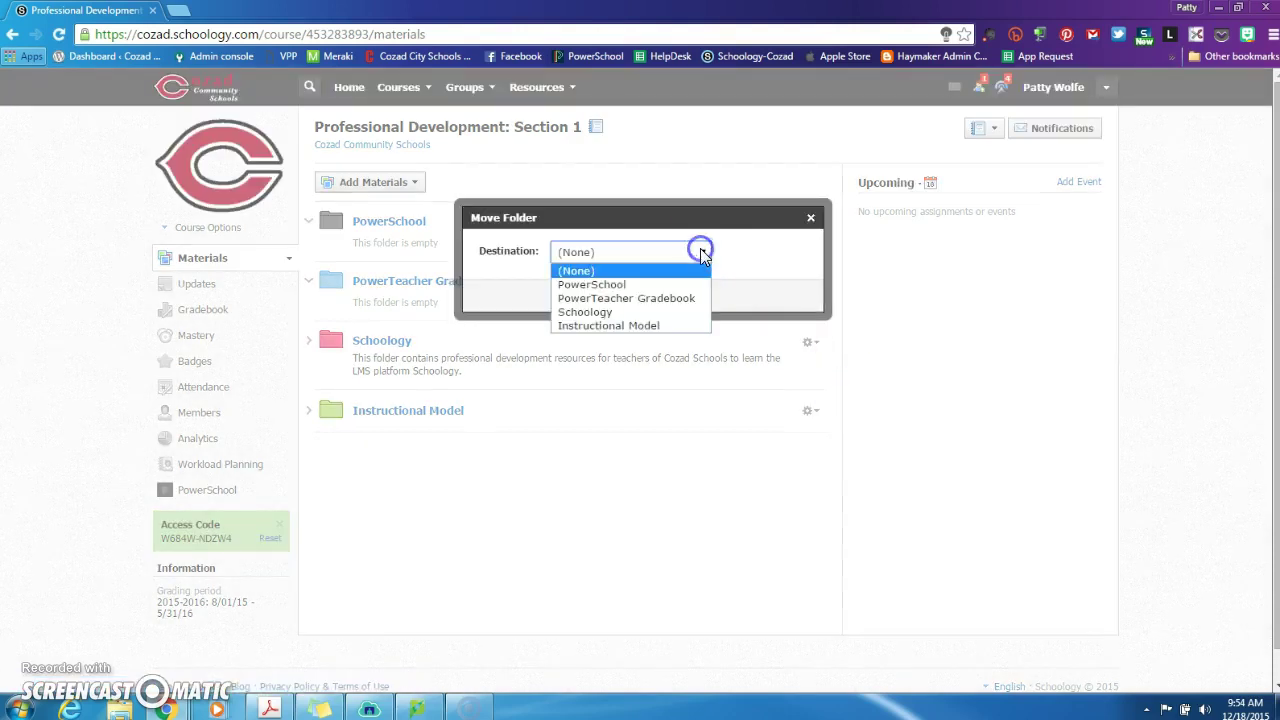
pyautogui.click(611, 284)
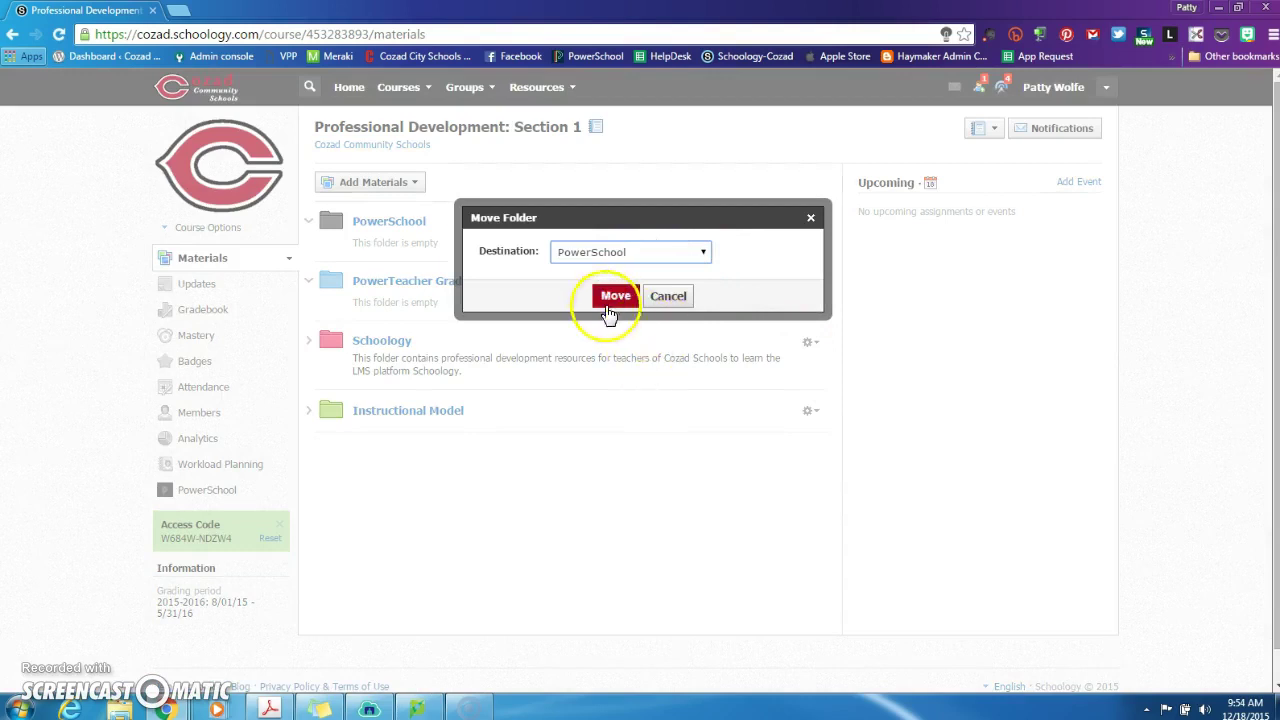
pyautogui.click(609, 302)
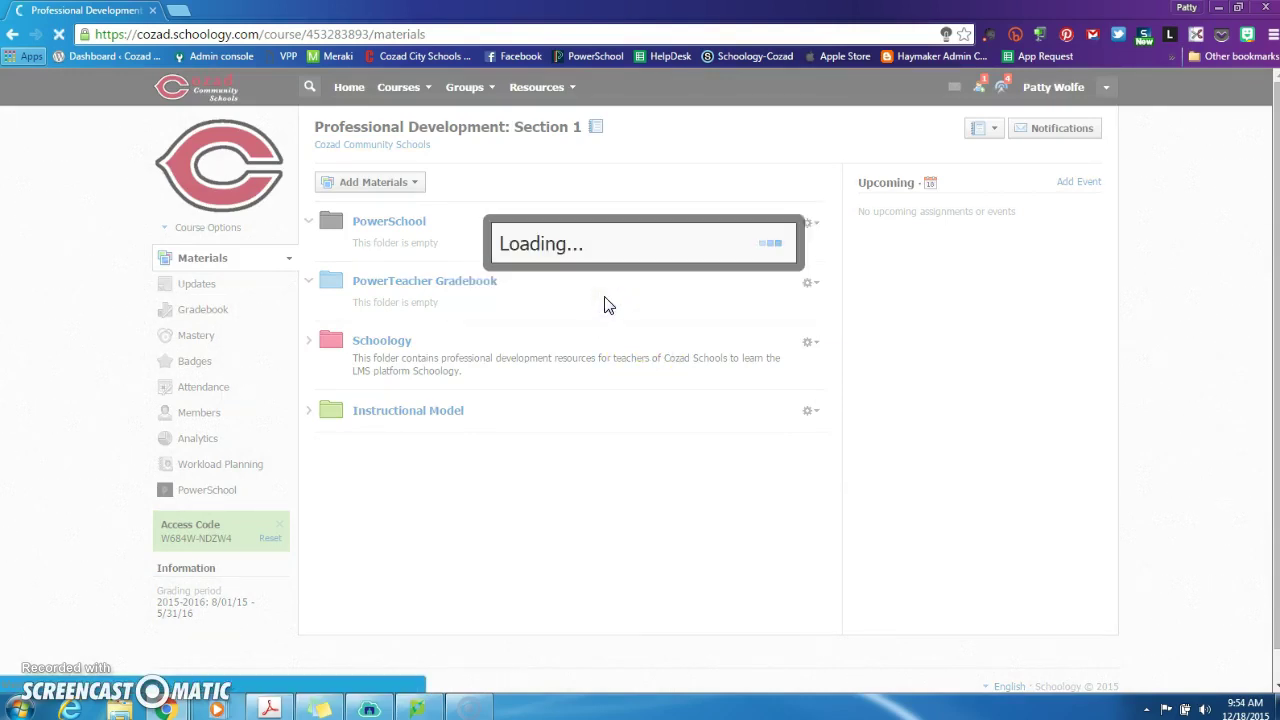
pyautogui.click(309, 223)
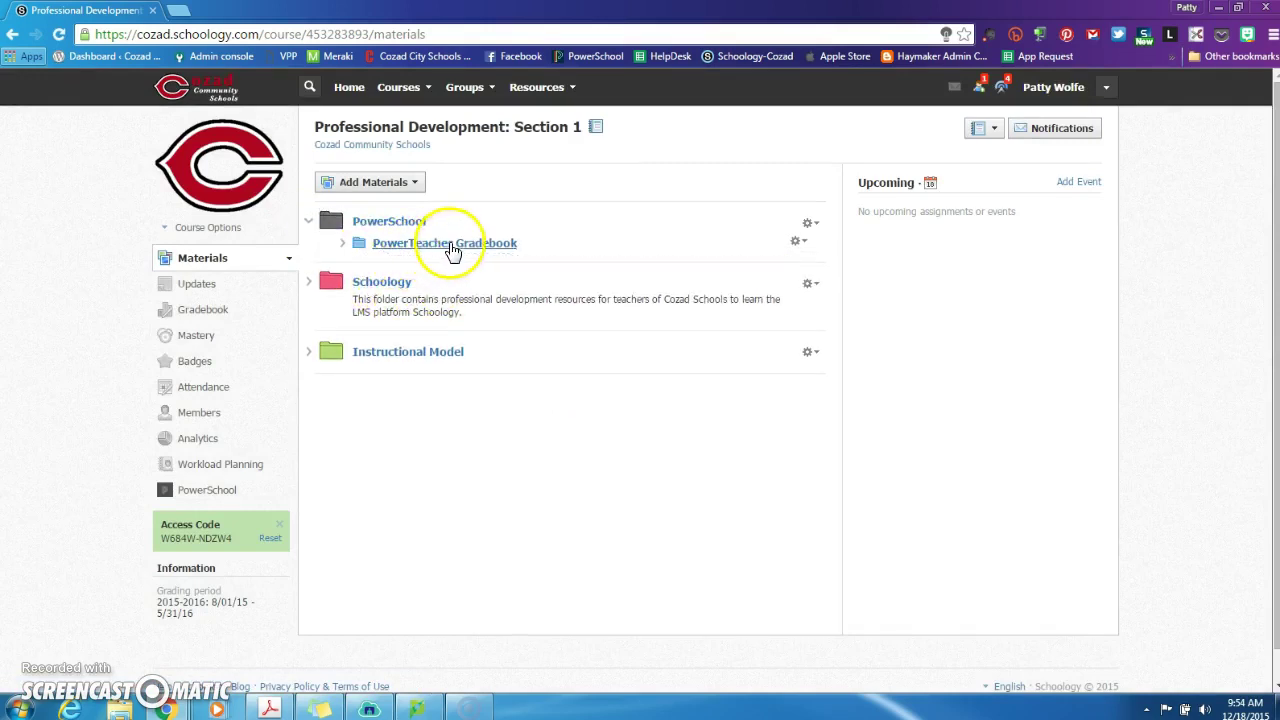
pyautogui.click(798, 243)
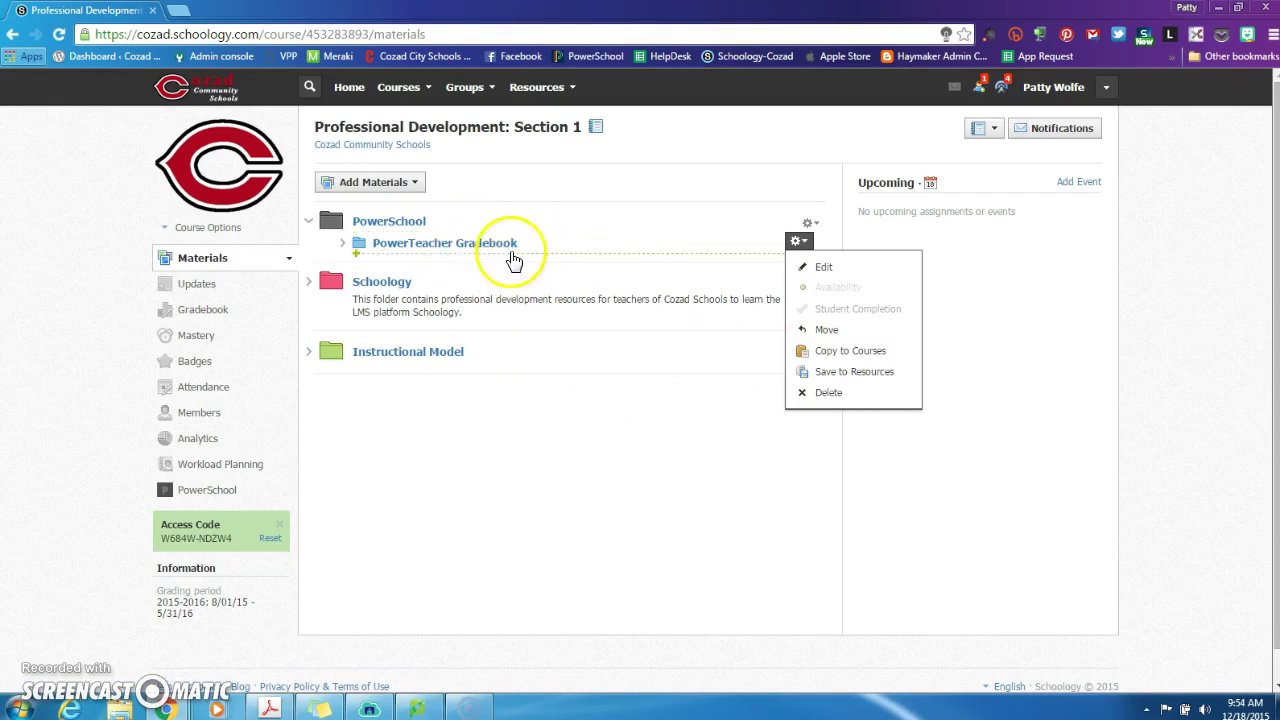
# Step: Dismiss the PowerTeacher Gradebook actions menu, leaving the subfolder inside PowerSchool
pyautogui.click(633, 478)
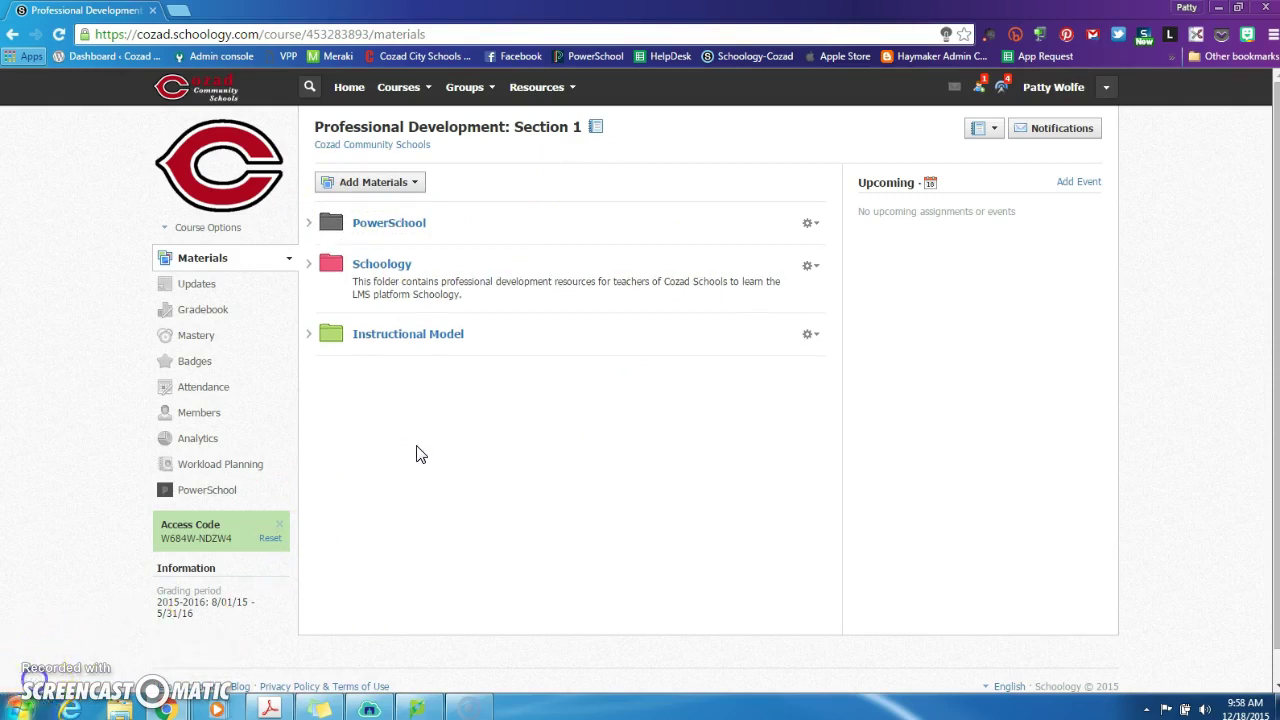
pyautogui.moveTo(262, 214)
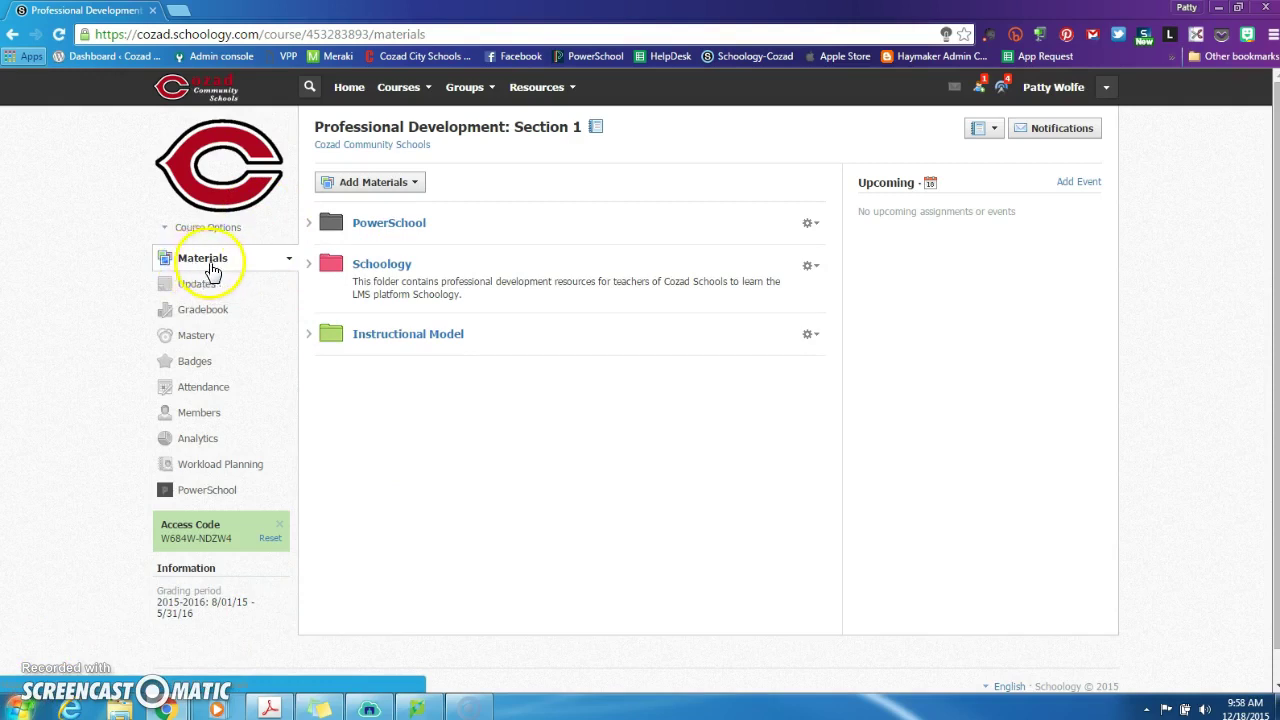
pyautogui.click(289, 262)
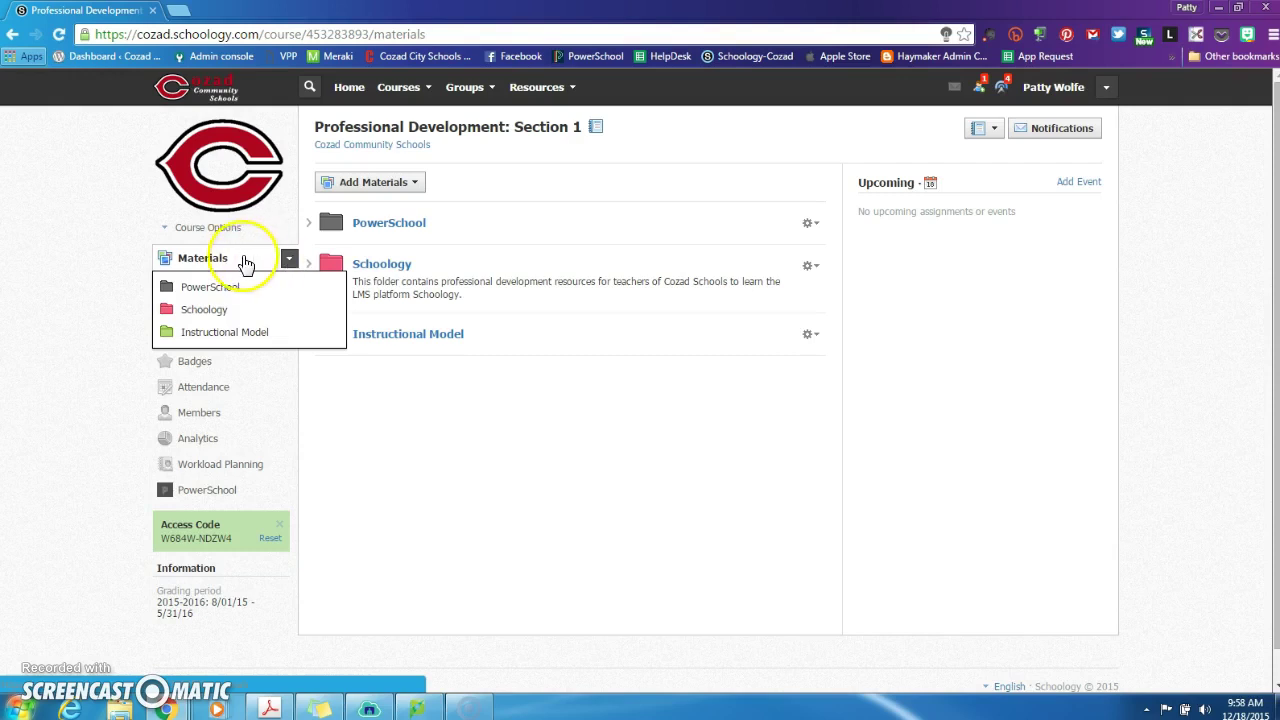
pyautogui.click(205, 313)
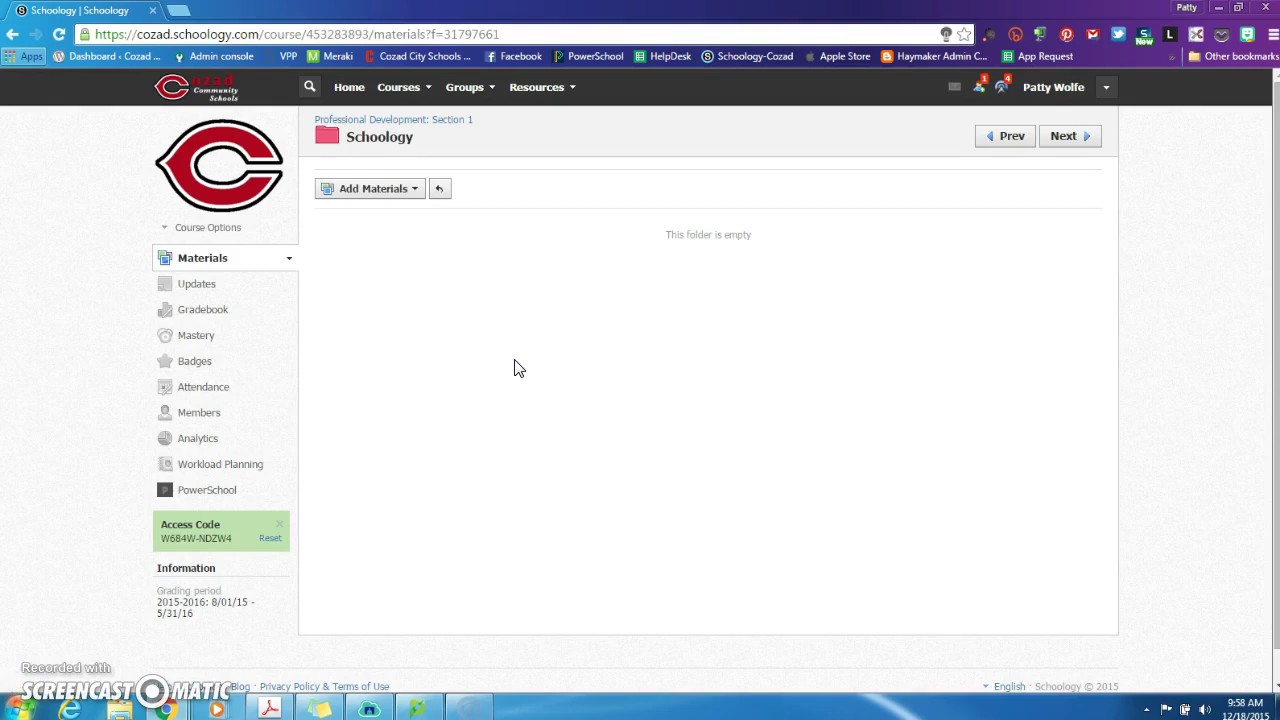
pyautogui.click(406, 124)
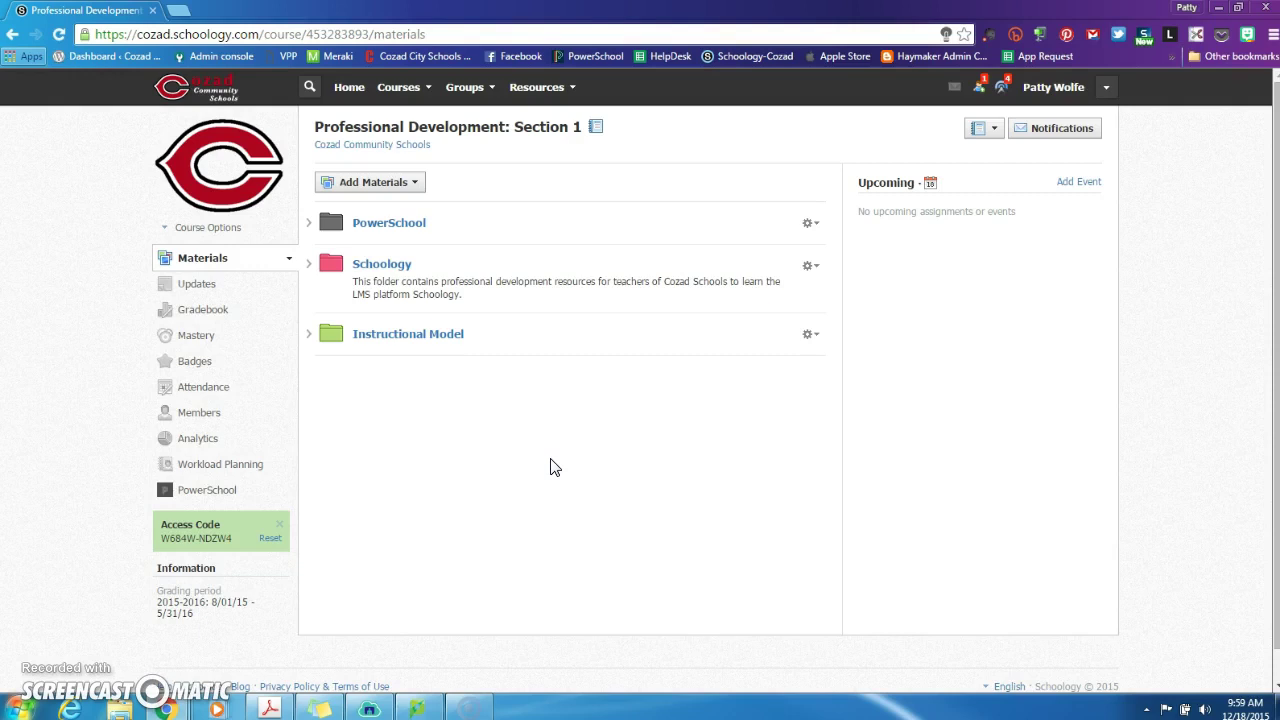
pyautogui.click(435, 507)
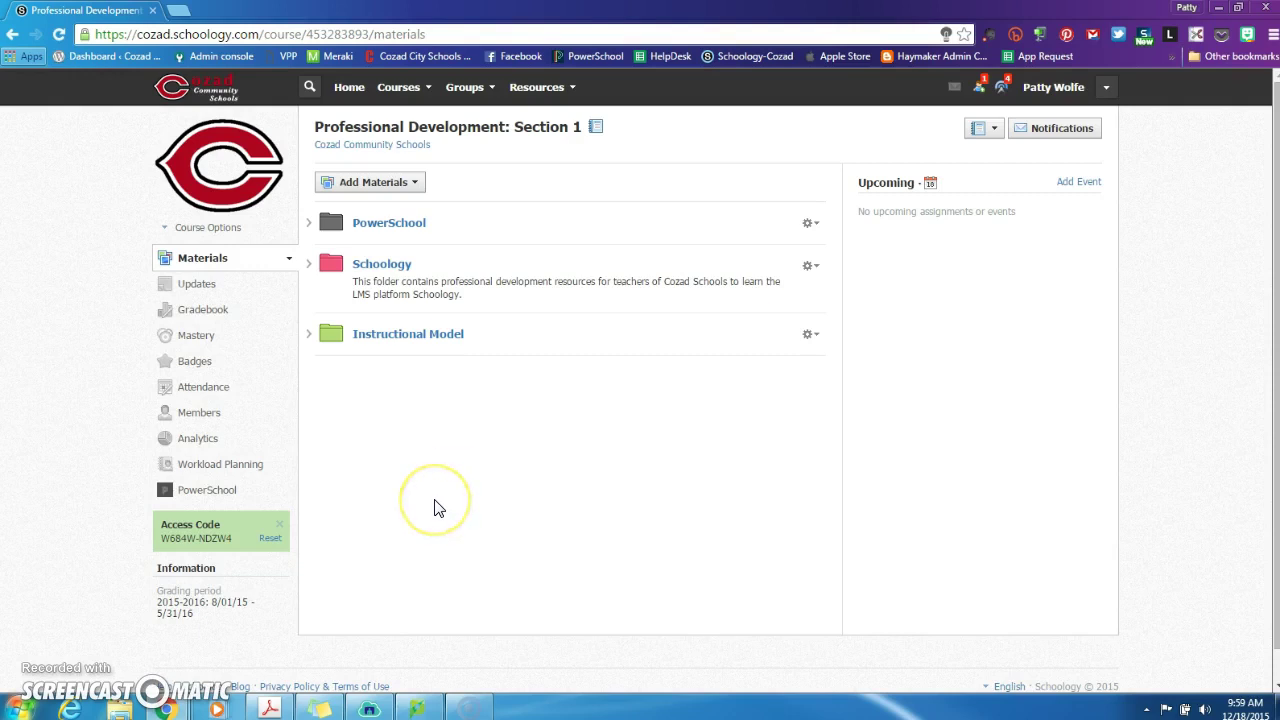